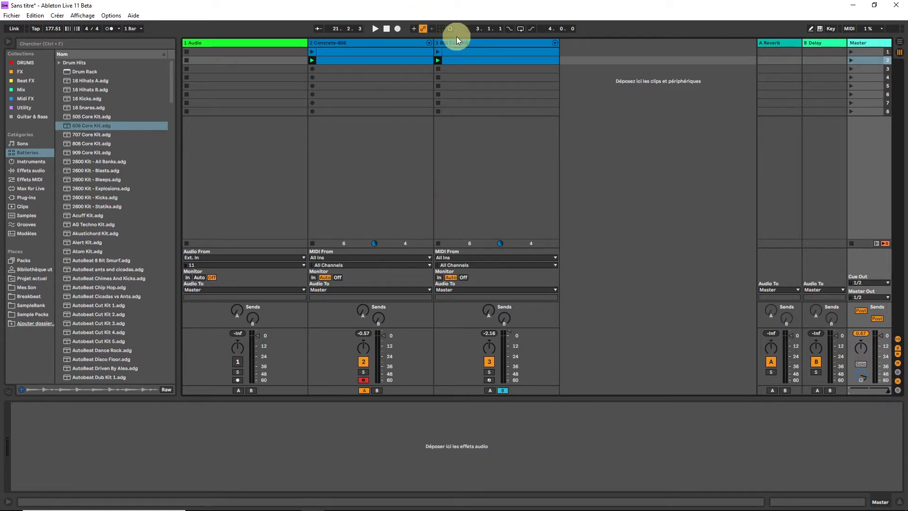
Open the 606 Core Kit track's second clip, audition scene 2 and stop playback
{"action": "left_click", "coordinate": [438, 53]}
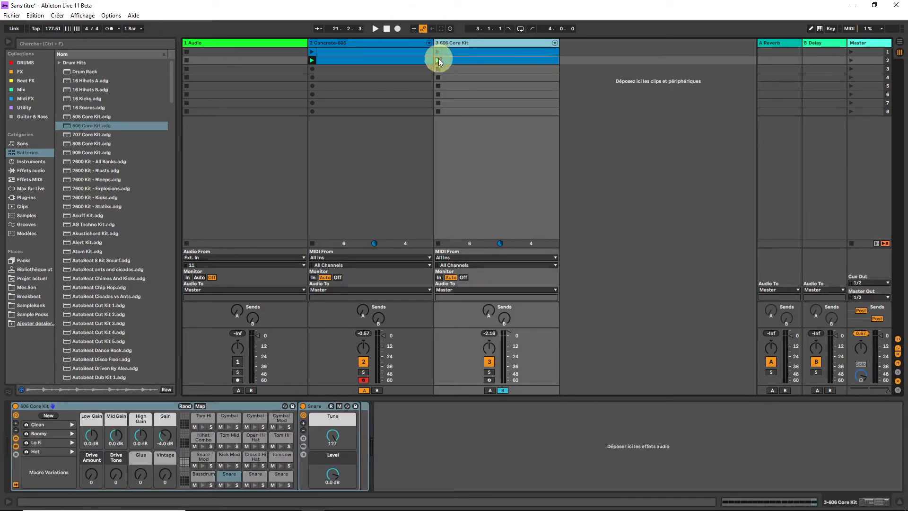
{"action": "left_click", "coordinate": [438, 60]}
{"action": "left_click", "coordinate": [518, 63]}
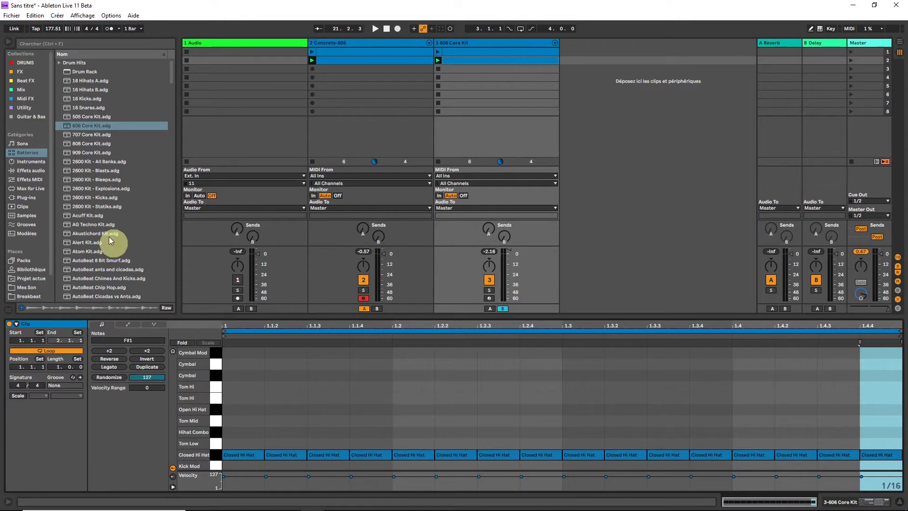
{"action": "left_click", "coordinate": [853, 60]}
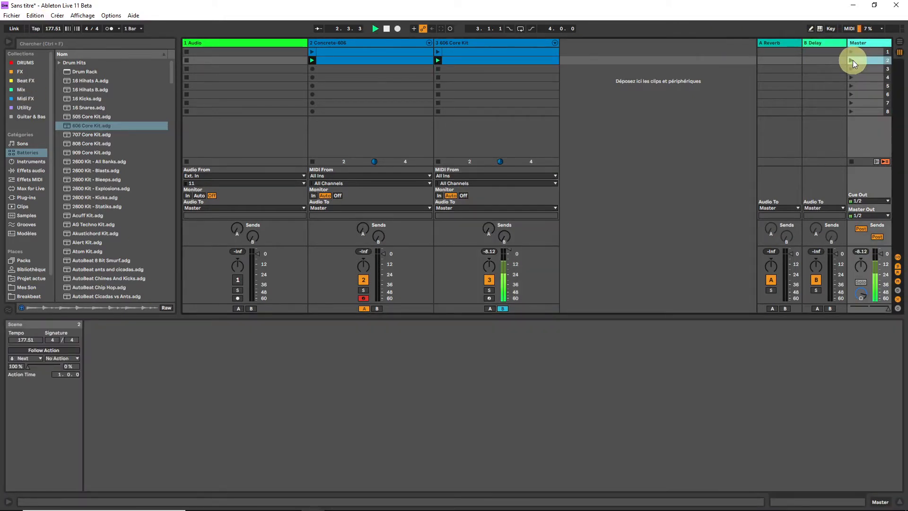
{"action": "key", "text": "space"}
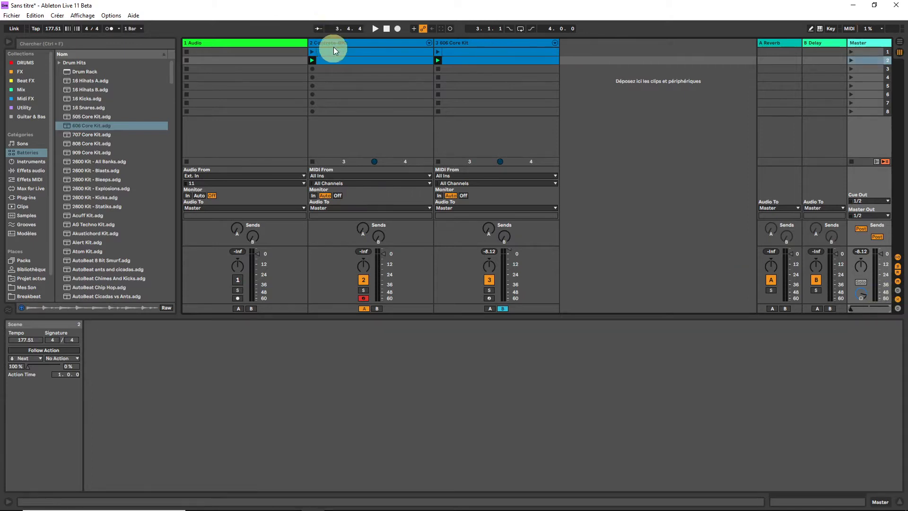
Open the Concrete-606 track's second clip and audition scene 2 with the crossfader fully on A, stopping playback at the end
{"action": "left_click", "coordinate": [335, 45]}
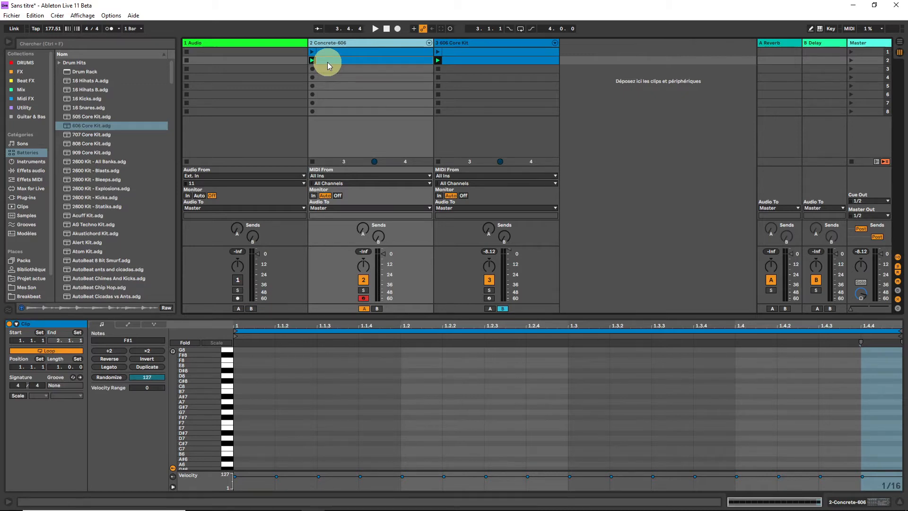
{"action": "left_click", "coordinate": [850, 60]}
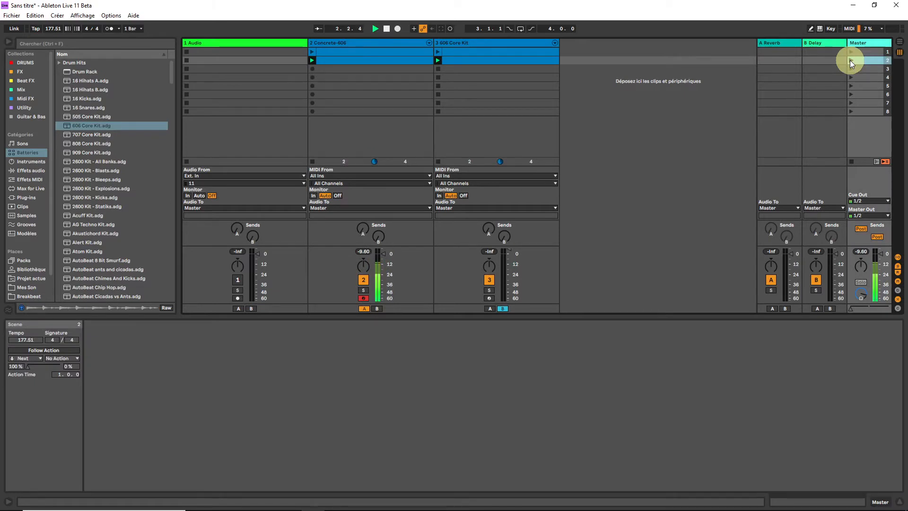
{"action": "key", "text": "space"}
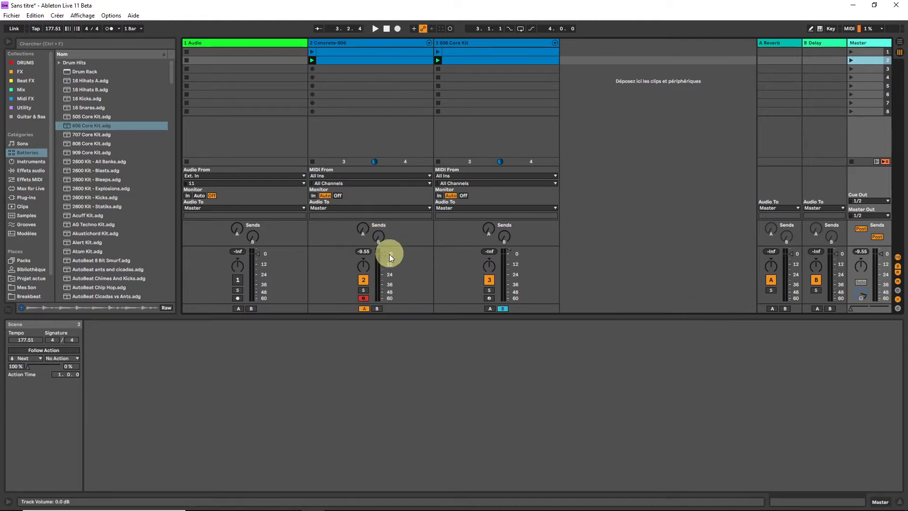
Enlarge the mixer's level meters and compare both kits in scene 2 by crossfading between 50A and 50B during playback, ending on 50A
{"action": "left_click_drag", "start_coordinate": [391, 245], "coordinate": [384, 59]}
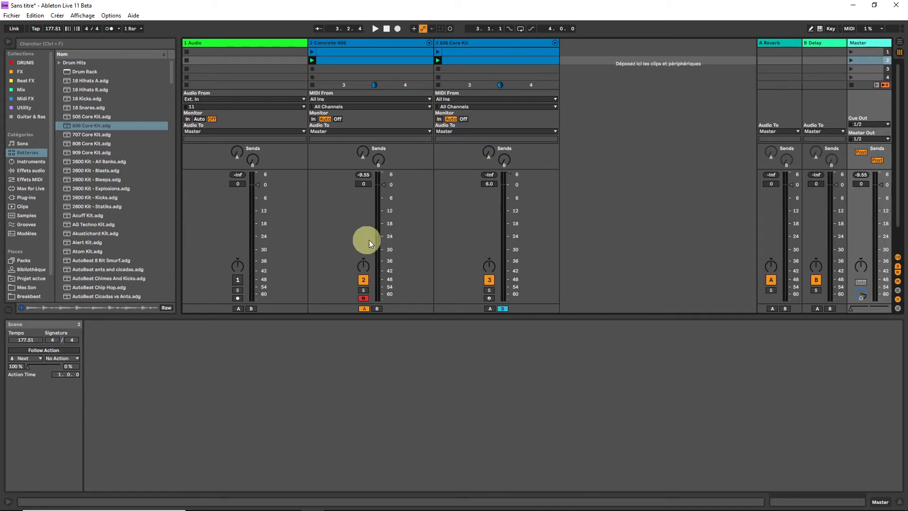
{"action": "key", "text": "space"}
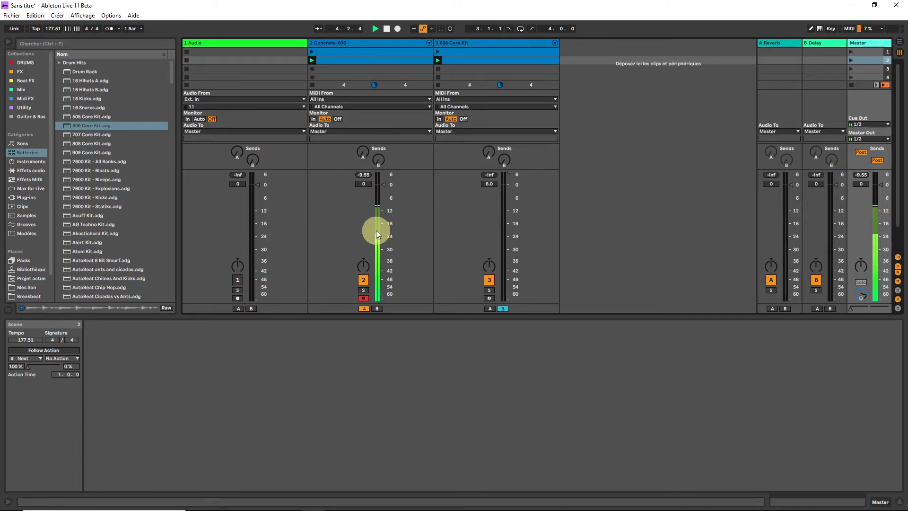
{"action": "left_click_drag", "start_coordinate": [849, 307], "coordinate": [889, 313]}
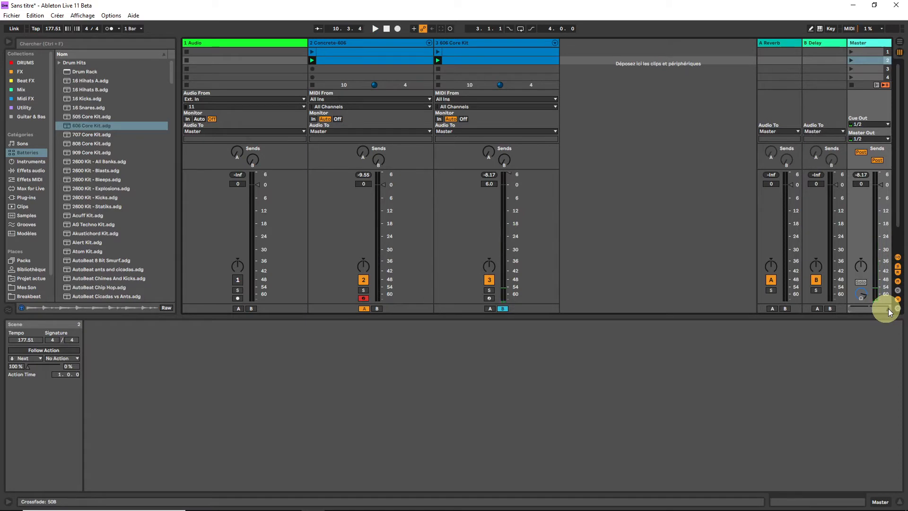
{"action": "key", "text": "space"}
{"action": "left_click_drag", "start_coordinate": [888, 309], "coordinate": [850, 309]}
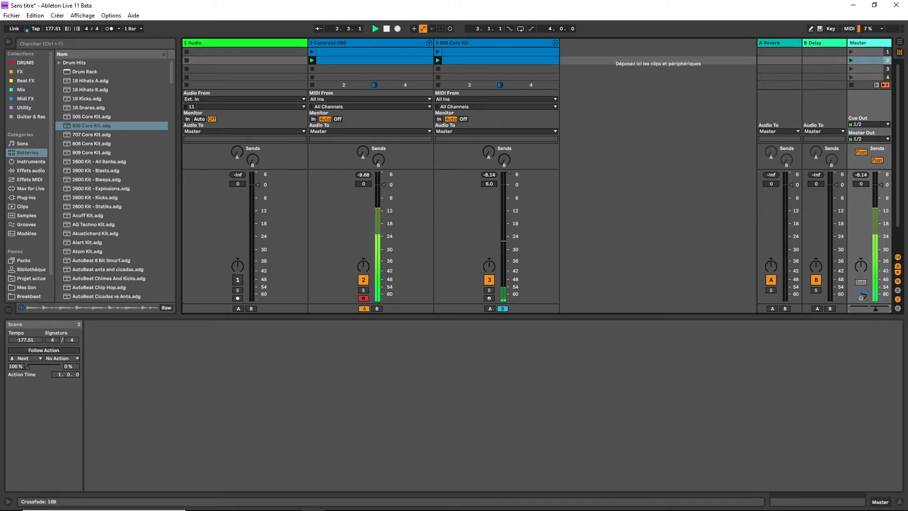
{"action": "left_click_drag", "start_coordinate": [870, 310], "coordinate": [886, 308]}
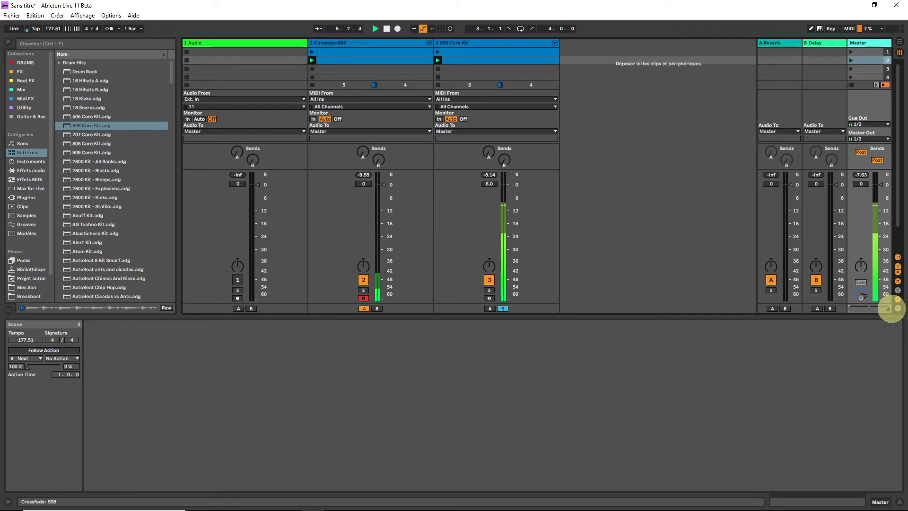
{"action": "left_click_drag", "start_coordinate": [891, 308], "coordinate": [879, 308]}
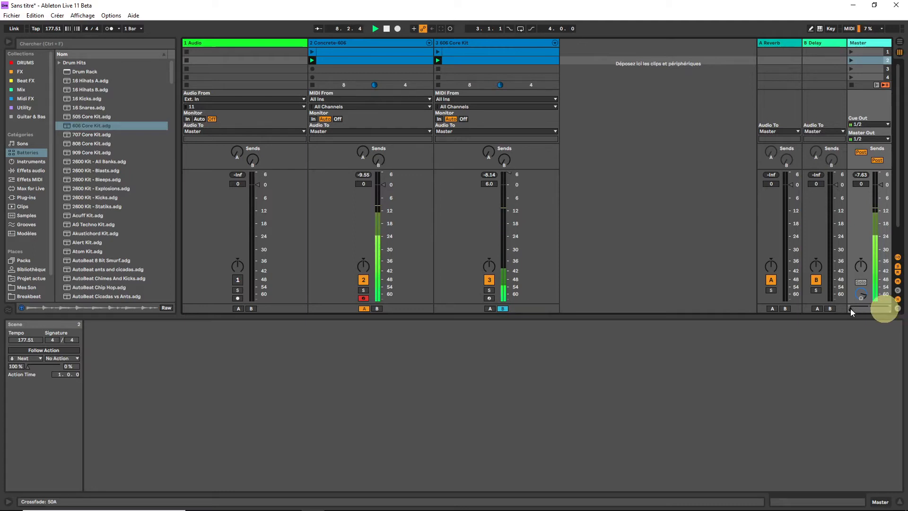
{"action": "key", "text": "space"}
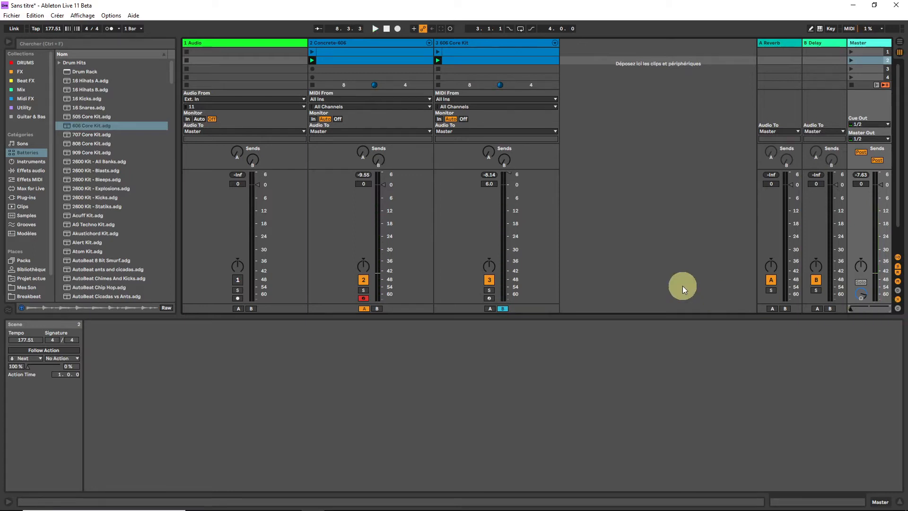
Inspect the notes of the Concrete-606 and 606 Core Kit clips in scenes 1 and 2
{"action": "left_click", "coordinate": [323, 65]}
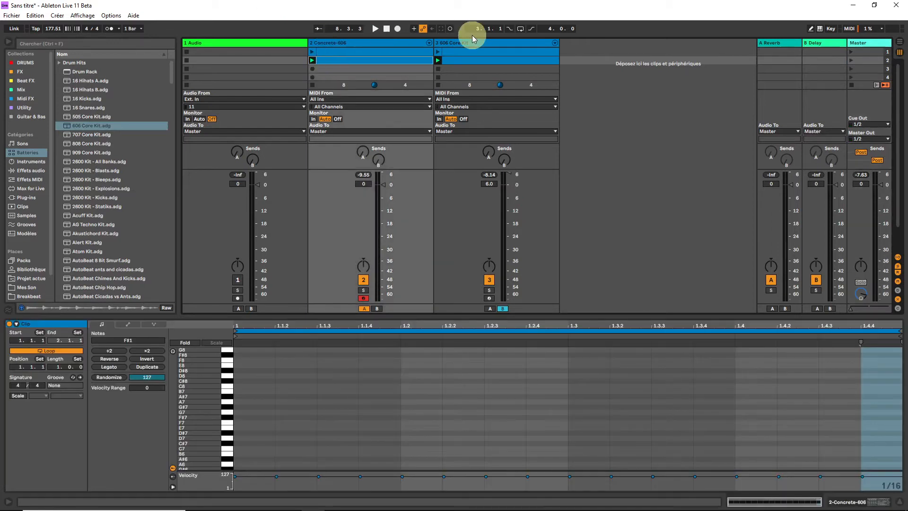
{"action": "left_click", "coordinate": [468, 39]}
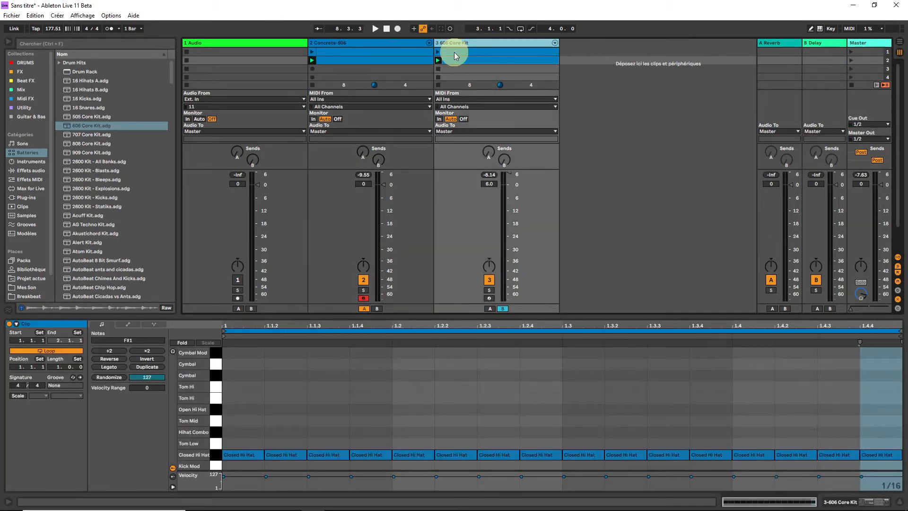
{"action": "left_click", "coordinate": [454, 52]}
{"action": "left_click", "coordinate": [352, 43]}
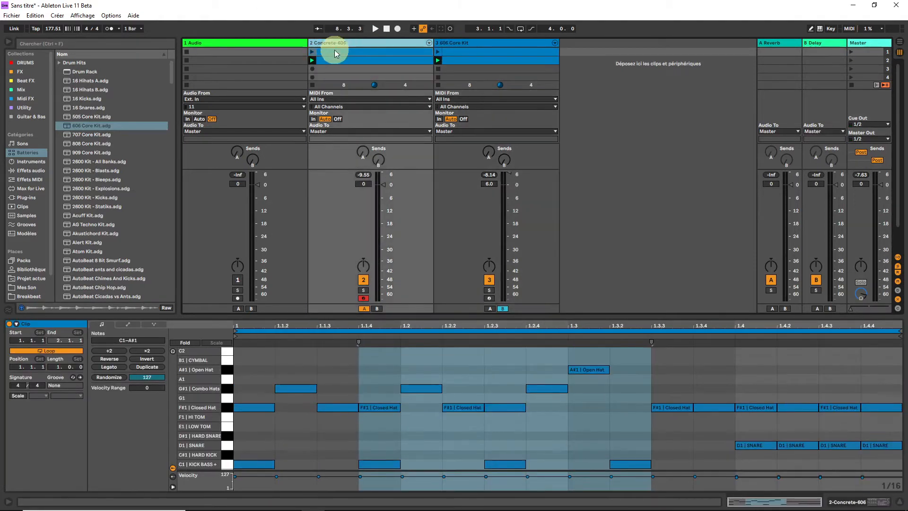
{"action": "left_click", "coordinate": [475, 52]}
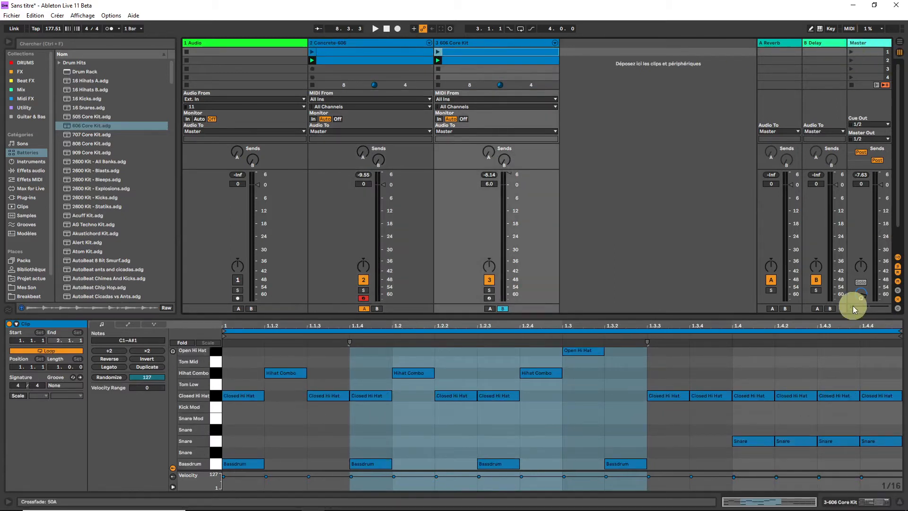
Play scene 1 and compare the two kits by crossfading repeatedly between 50A and 50B, ending on 50A with playback stopped
{"action": "left_click", "coordinate": [851, 52]}
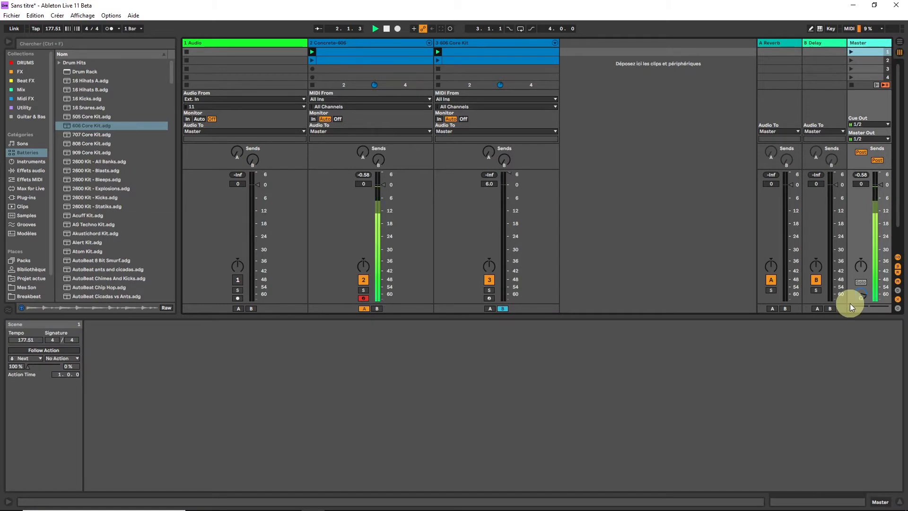
{"action": "left_click_drag", "start_coordinate": [850, 308], "coordinate": [849, 310]}
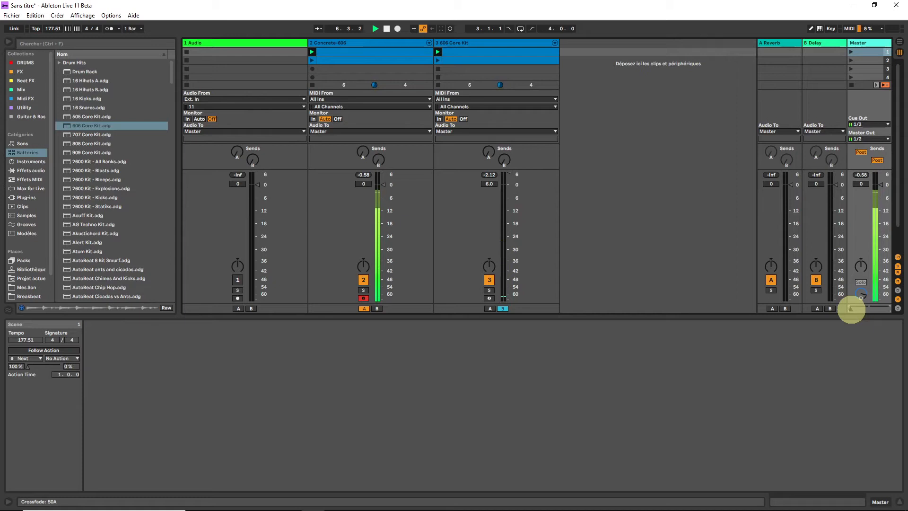
{"action": "left_click_drag", "start_coordinate": [851, 309], "coordinate": [875, 308]}
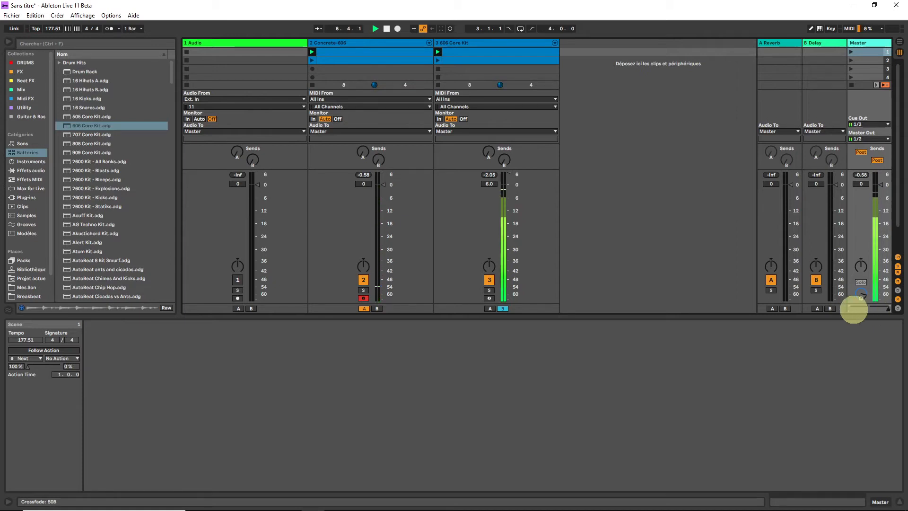
{"action": "left_click_drag", "start_coordinate": [853, 309], "coordinate": [849, 309]}
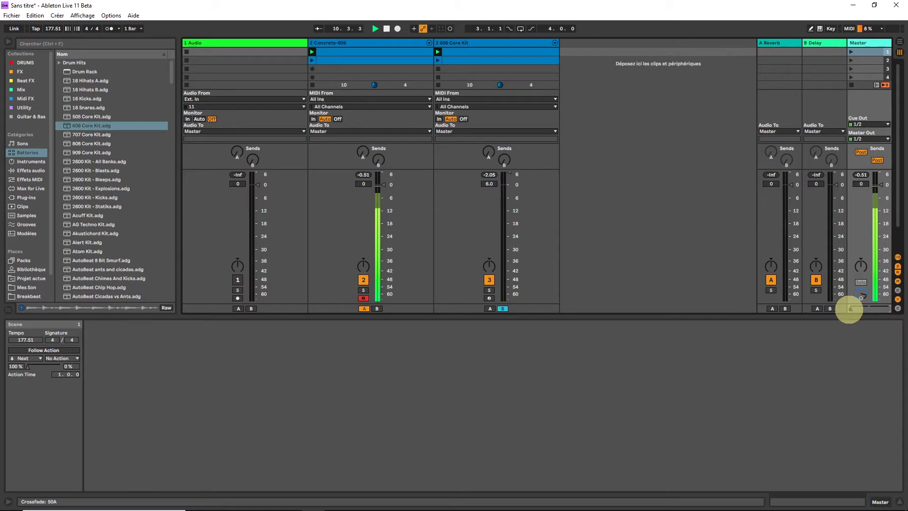
{"action": "left_click_drag", "start_coordinate": [849, 309], "coordinate": [865, 308]}
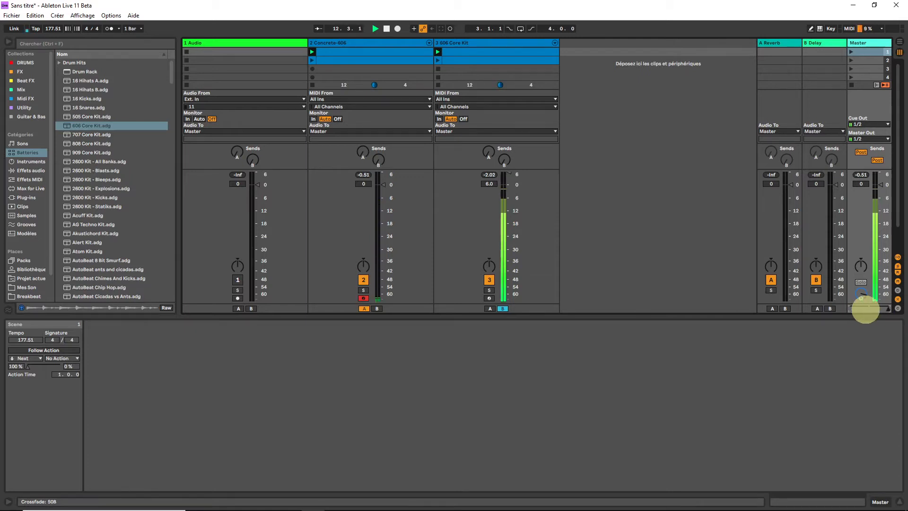
{"action": "left_click_drag", "start_coordinate": [865, 309], "coordinate": [846, 308]}
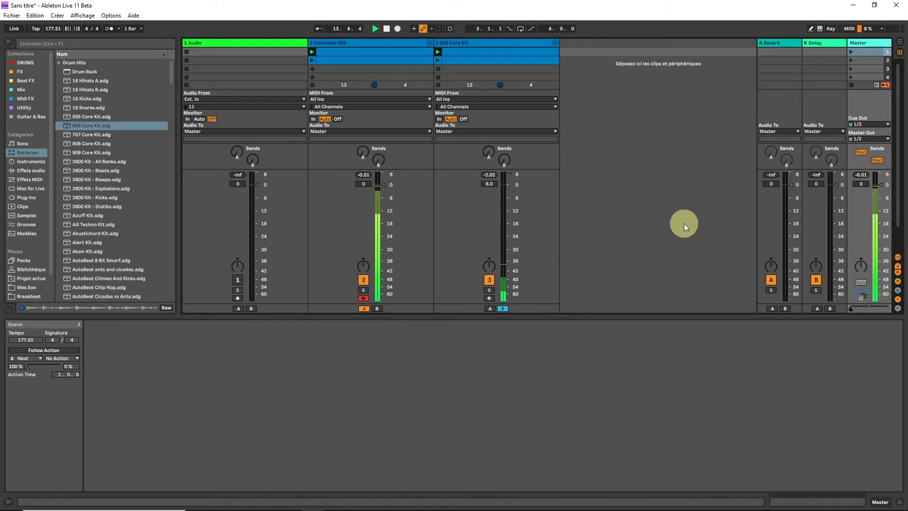
{"action": "key", "text": "space"}
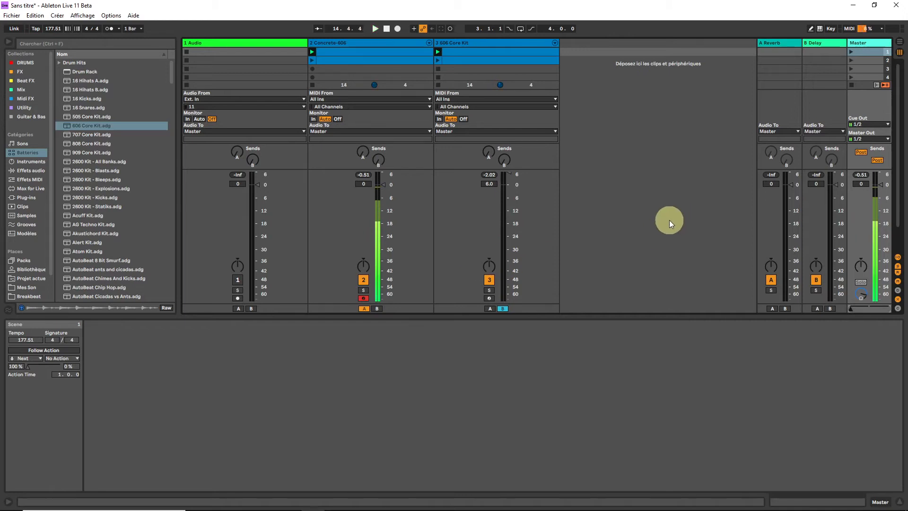
Review the Concrete-606 track's first clip and show the track's device chain
{"action": "left_click", "coordinate": [357, 53]}
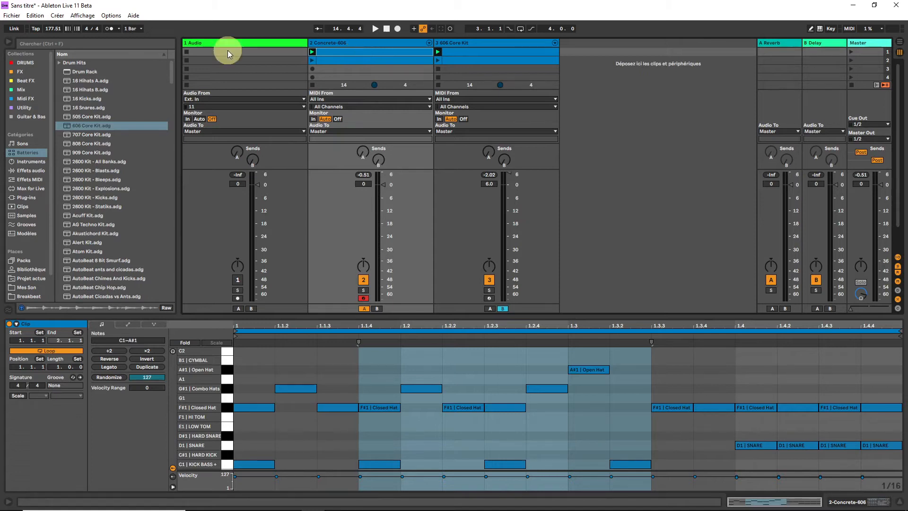
{"action": "left_click", "coordinate": [330, 43]}
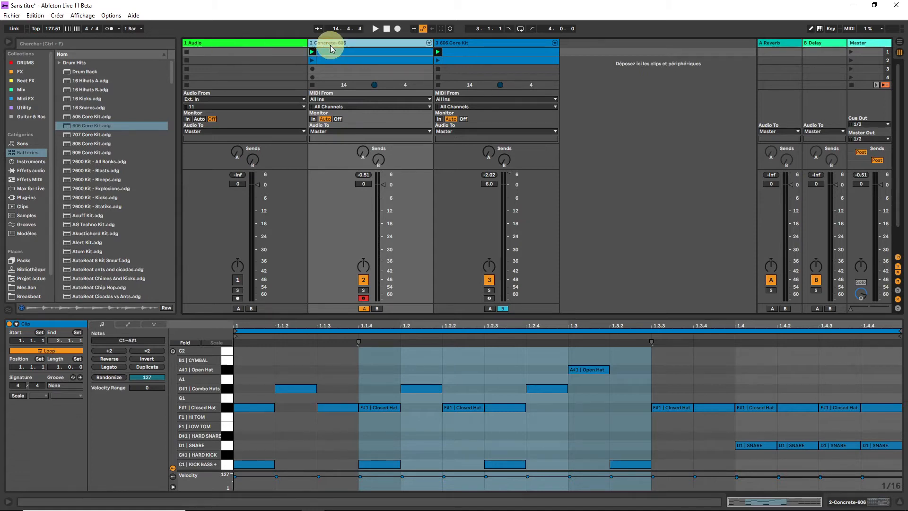
{"action": "left_click", "coordinate": [238, 48]}
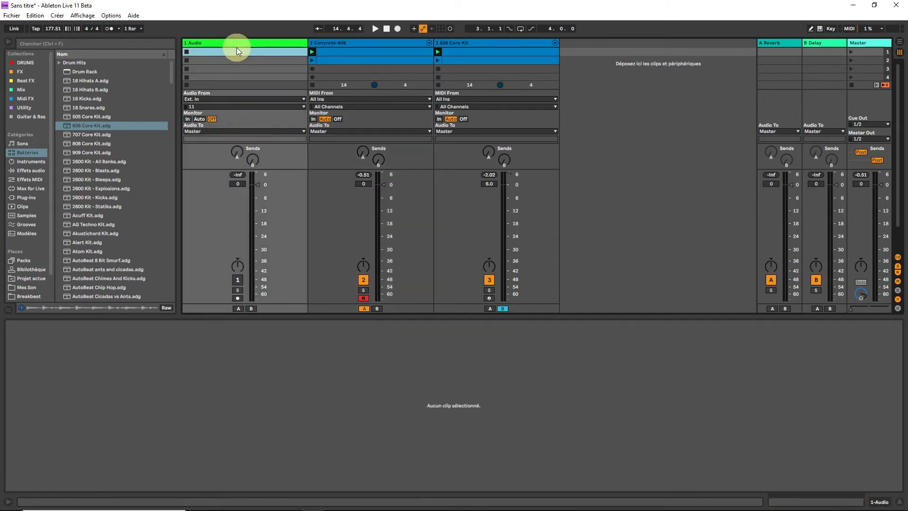
{"action": "left_click", "coordinate": [322, 51]}
{"action": "left_click", "coordinate": [868, 498]}
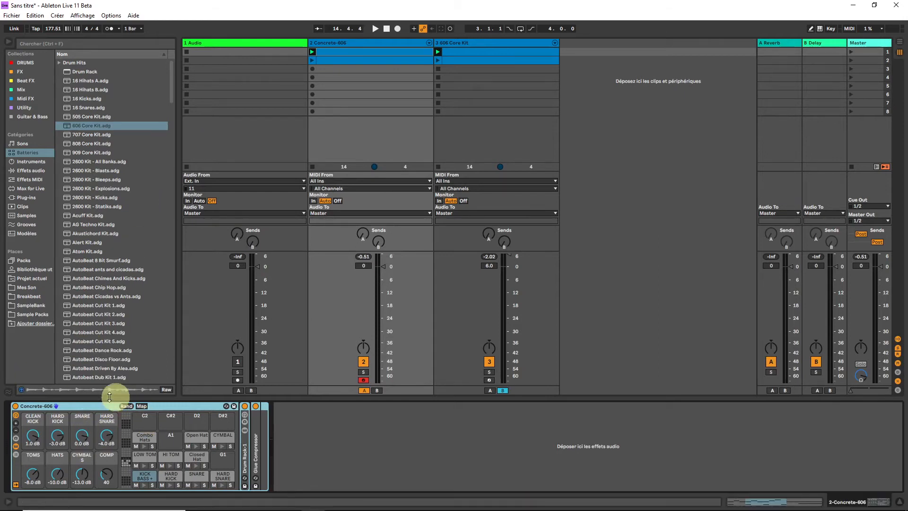
Insert a MIDI track after the Audio track and load an empty Drum Rack onto it with pad C1 selected
{"action": "left_click", "coordinate": [210, 46]}
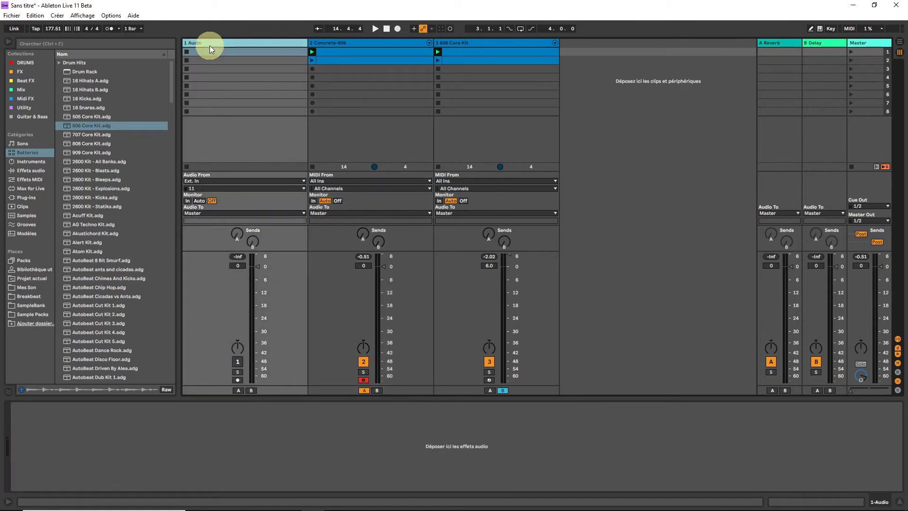
{"action": "key", "text": "ctrl+shift+t"}
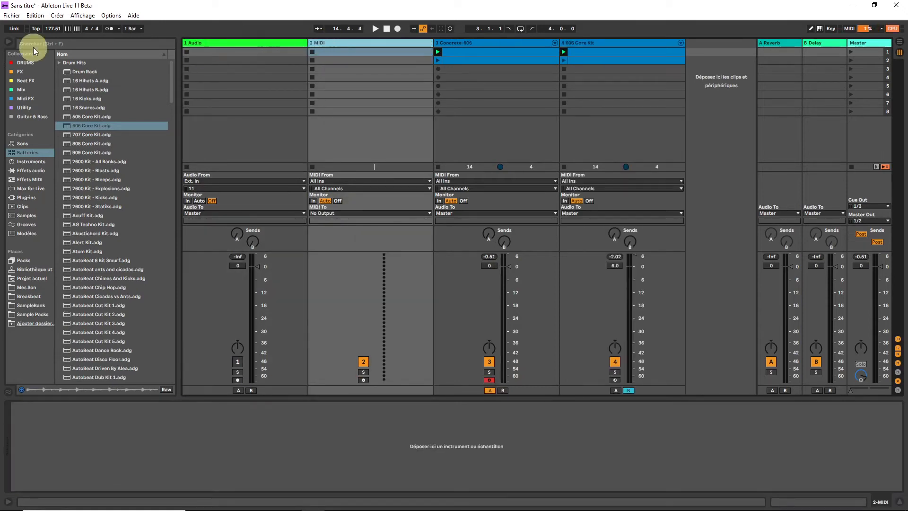
{"action": "left_click", "coordinate": [26, 64]}
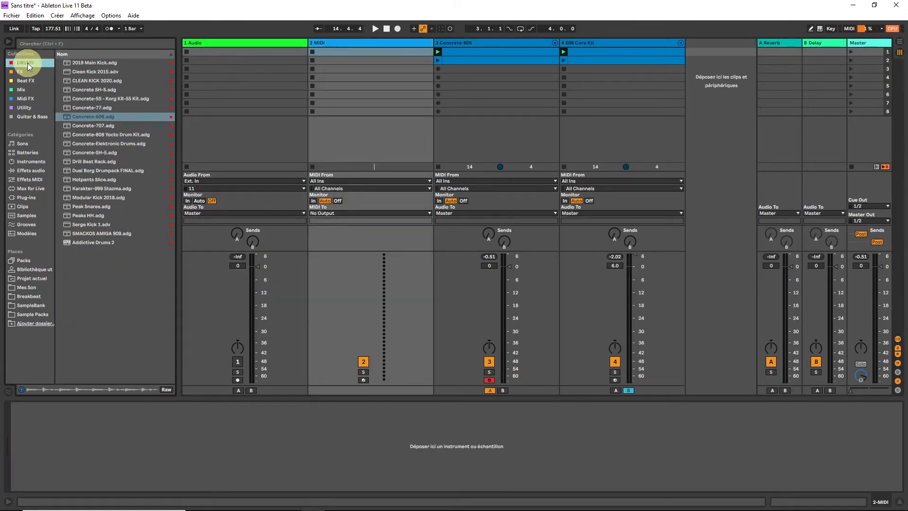
{"action": "left_click", "coordinate": [26, 154]}
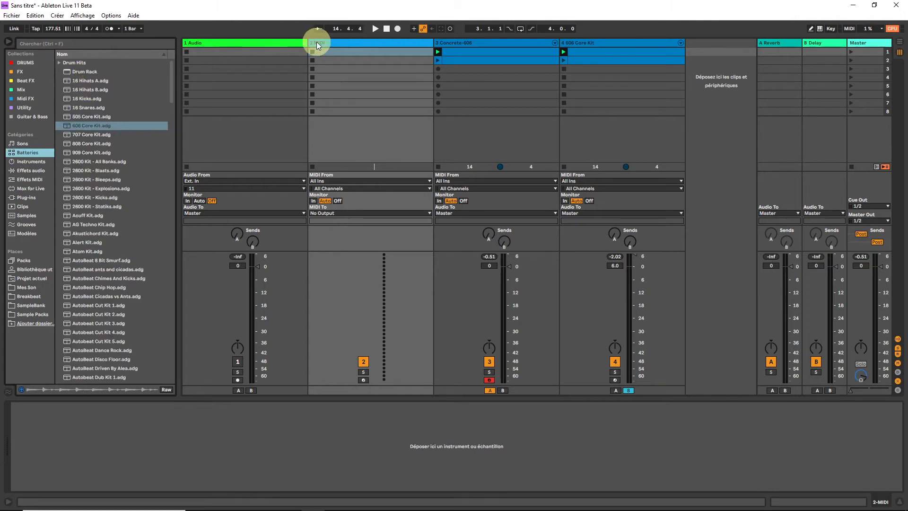
{"action": "double_click", "coordinate": [81, 72]}
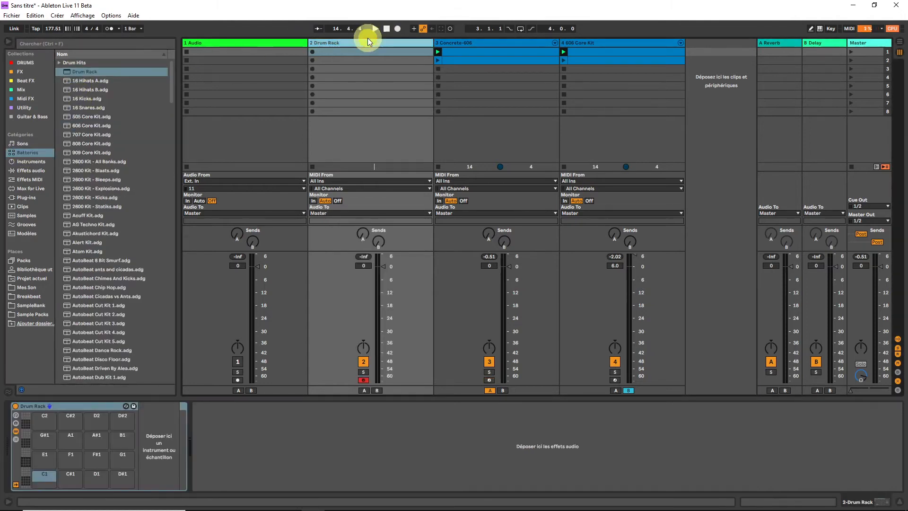
{"action": "left_click", "coordinate": [44, 476]}
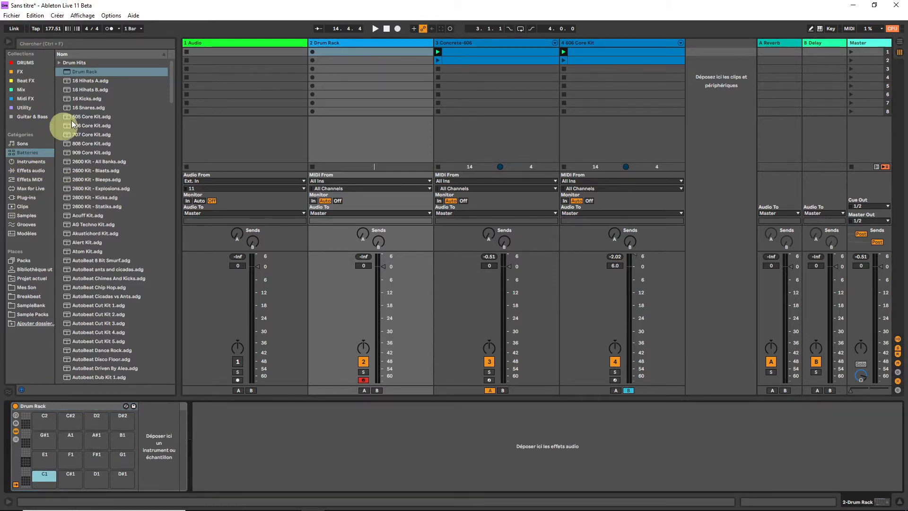
Load an empty Sampler instrument onto pad C1 of the new Drum Rack
{"action": "left_click", "coordinate": [29, 162]}
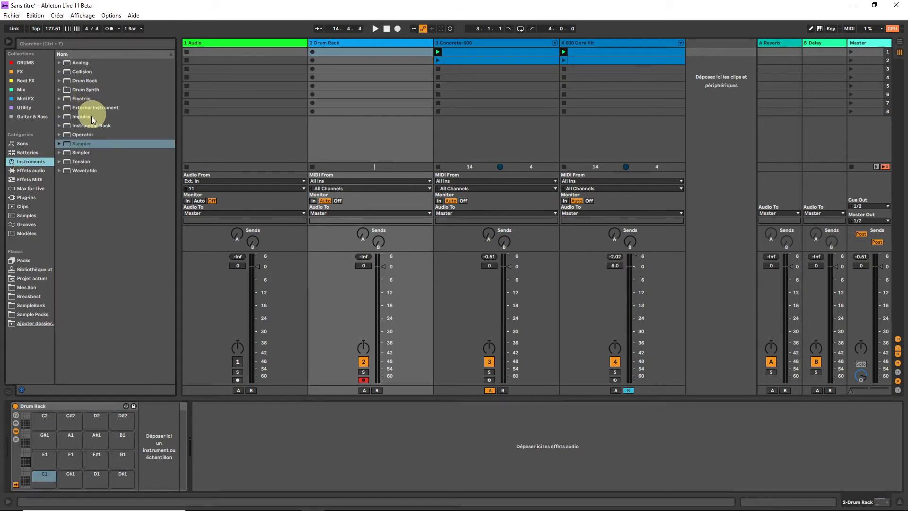
{"action": "left_click_drag", "start_coordinate": [83, 143], "coordinate": [47, 479]}
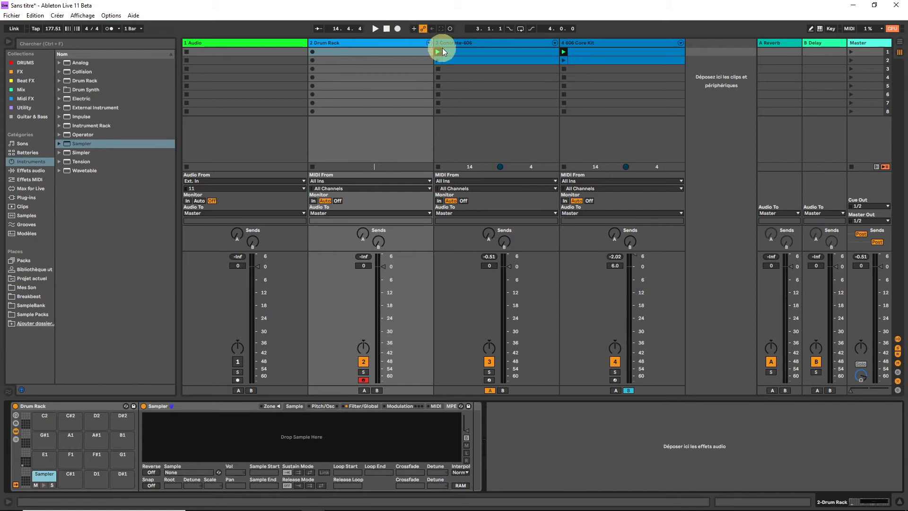
Audition the KICK BASS + pad of the Concrete-606 kit and examine the key zones and settings of its Sampler
{"action": "double_click", "coordinate": [450, 52]}
{"action": "key", "text": "shift+Tab"}
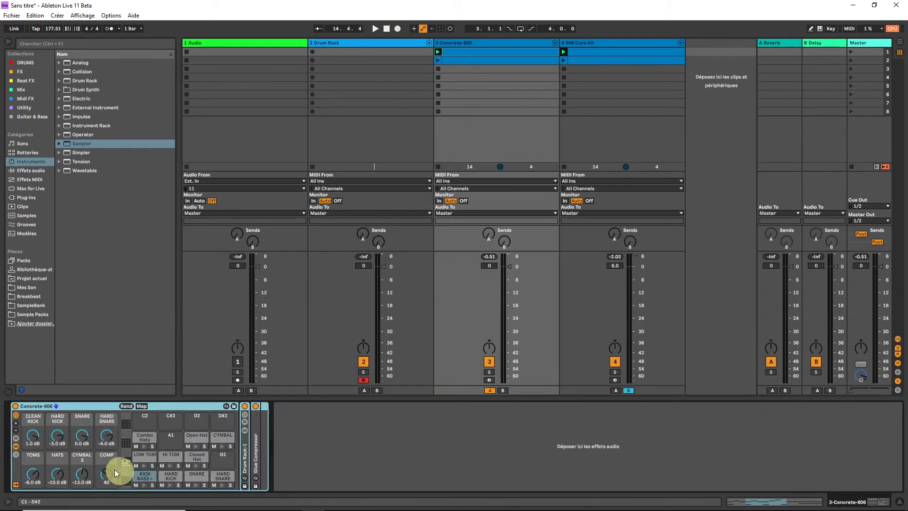
{"action": "left_click", "coordinate": [147, 478]}
{"action": "left_click", "coordinate": [144, 485]}
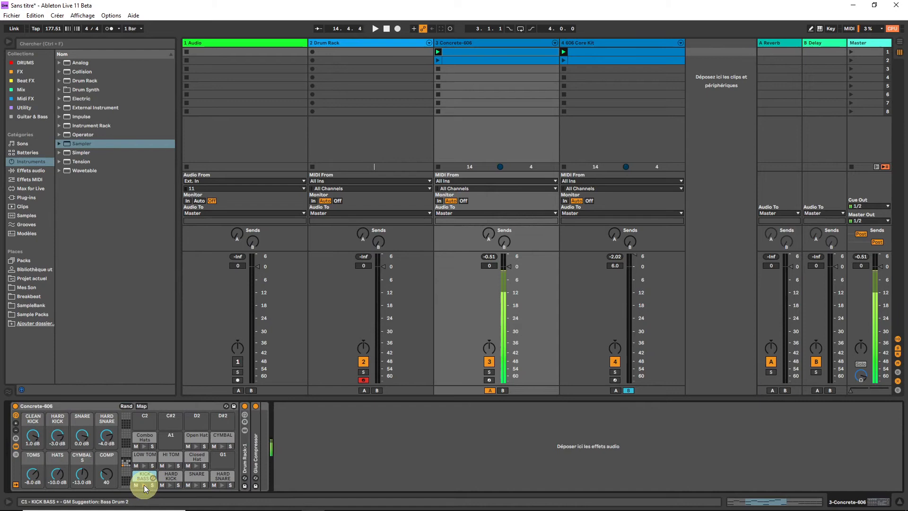
{"action": "double_click", "coordinate": [144, 477]}
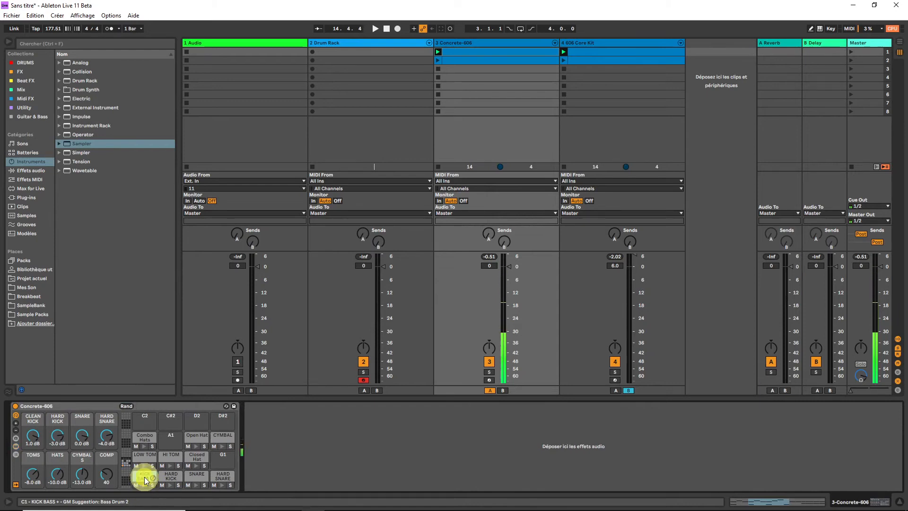
{"action": "left_click", "coordinate": [204, 151]}
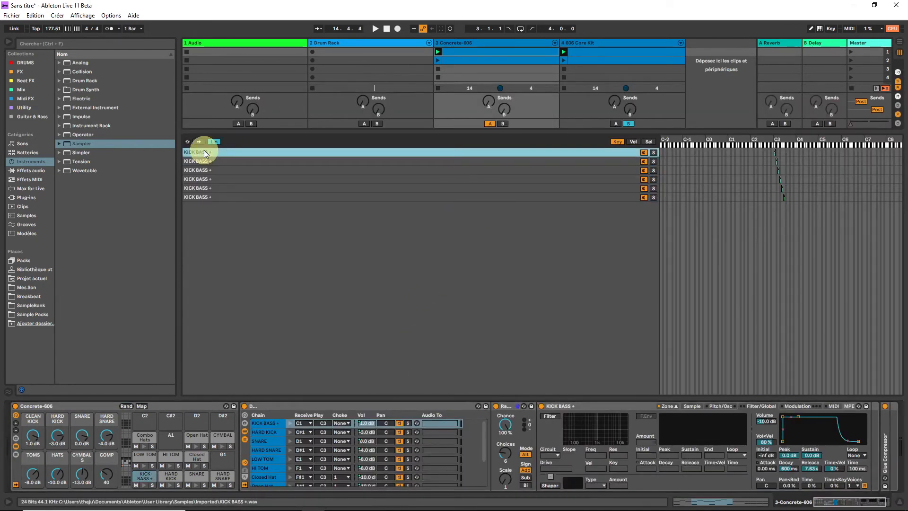
{"action": "left_click_drag", "start_coordinate": [217, 203], "coordinate": [186, 151]}
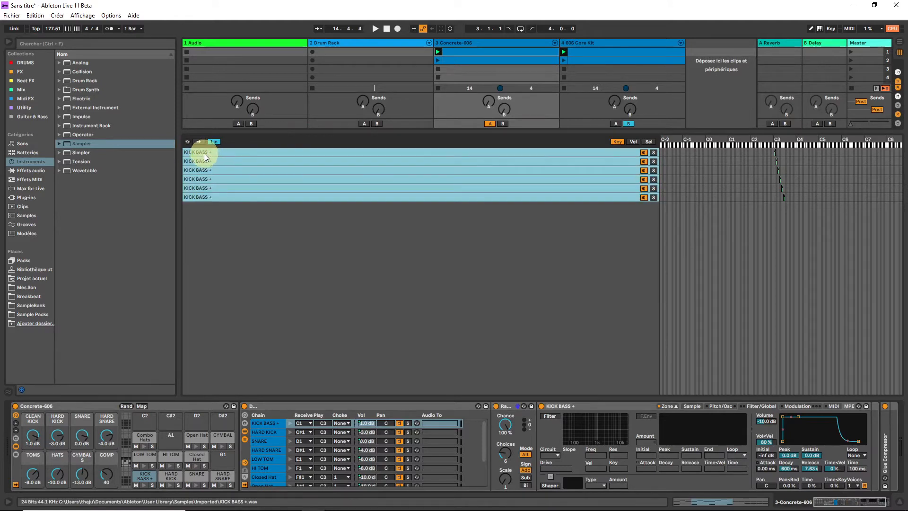
{"action": "left_click", "coordinate": [203, 153]}
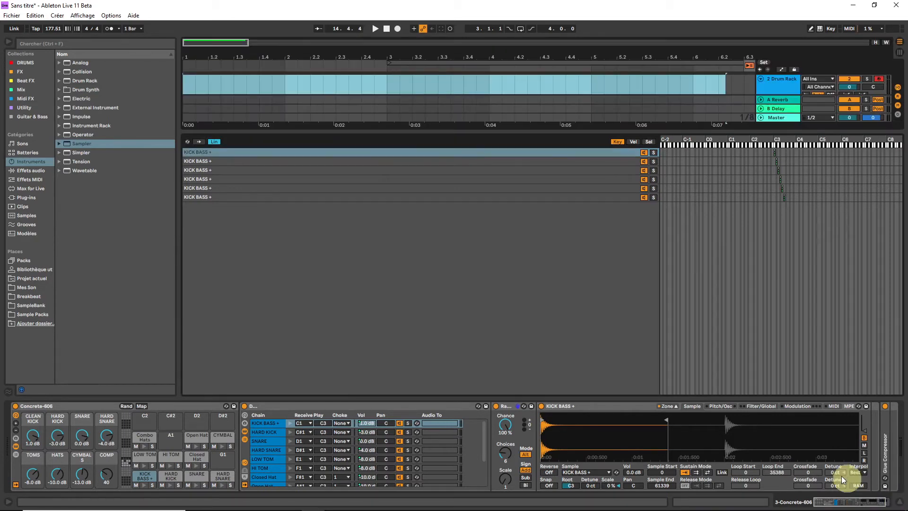
{"action": "left_click", "coordinate": [897, 502]}
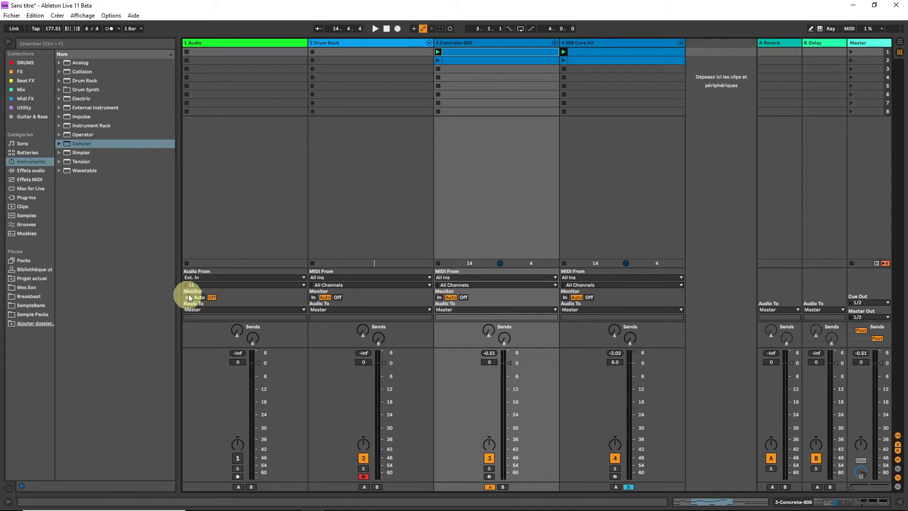
Switch to the arrangement and play the Audio track's recorded clip in solo
{"action": "left_click", "coordinate": [237, 475]}
{"action": "key", "text": "Tab"}
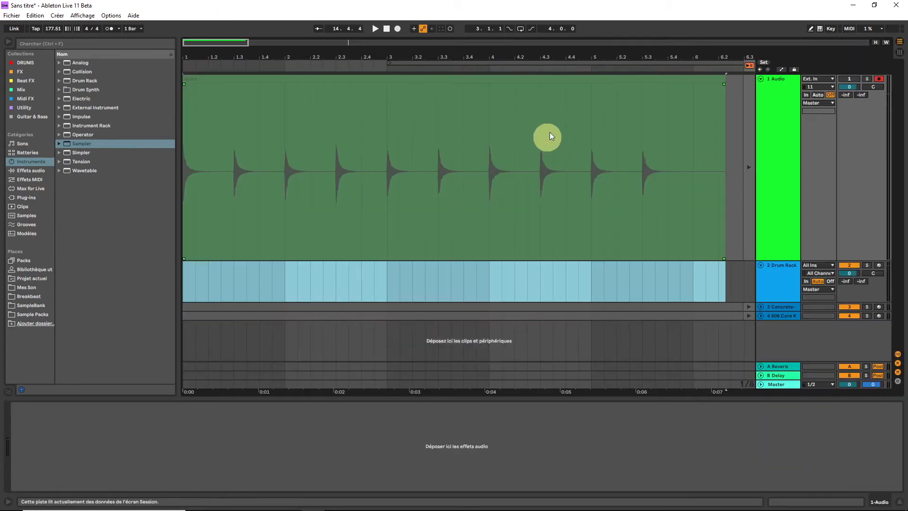
{"action": "left_click", "coordinate": [544, 82]}
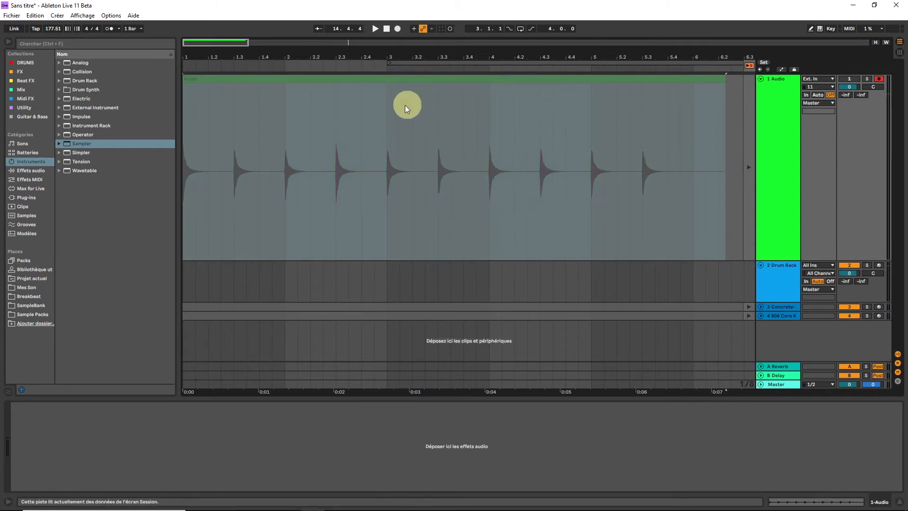
{"action": "left_click", "coordinate": [678, 81]}
{"action": "key", "text": "space"}
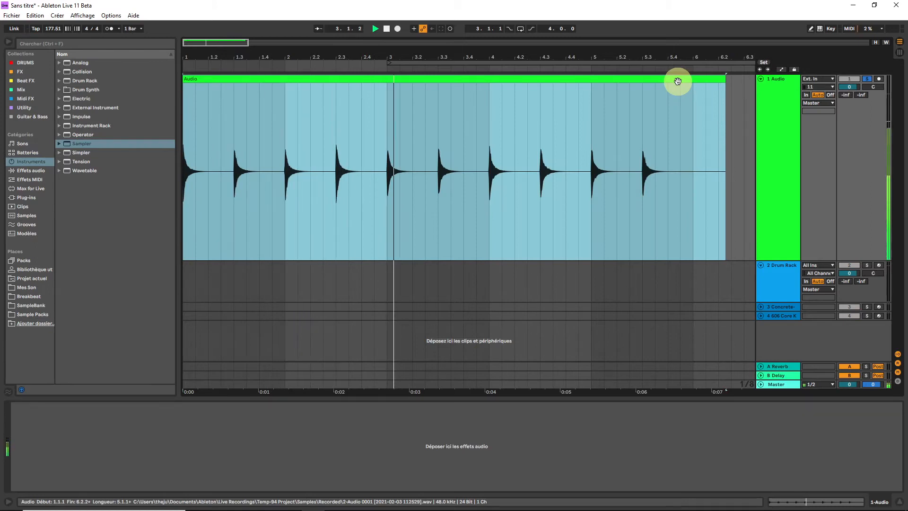
{"action": "key", "text": "space"}
Load the recorded audio clip into the Sampler on pad C1 of the Drum Rack track
{"action": "mouse_move", "coordinate": [195, 43]}
{"action": "left_mouse_down"}
{"action": "mouse_move", "coordinate": [183, 41]}
{"action": "mouse_move", "coordinate": [194, 44]}
{"action": "left_mouse_up"}
{"action": "left_click_drag", "start_coordinate": [195, 45], "coordinate": [185, 41]}
{"action": "left_click", "coordinate": [779, 103]}
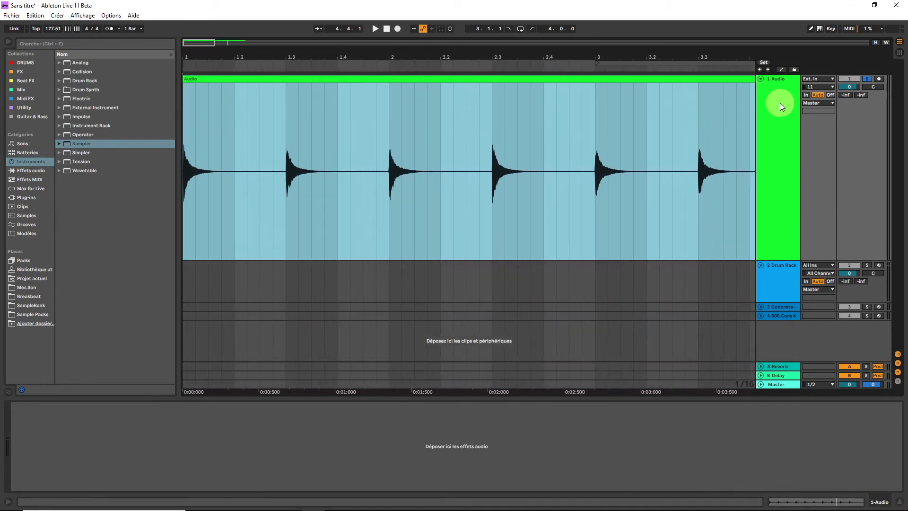
{"action": "left_click", "coordinate": [787, 297]}
{"action": "left_click", "coordinate": [274, 79]}
{"action": "left_click_drag", "start_coordinate": [274, 80], "coordinate": [324, 440]}
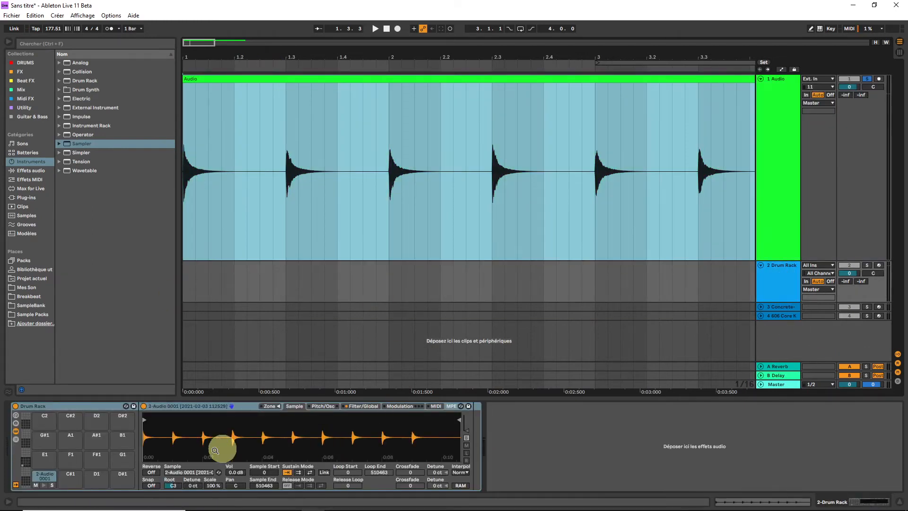
Set the sample's key Scale to 0 % and trim its Sample End to 44751 to isolate the first hit
{"action": "left_click", "coordinate": [210, 486]}
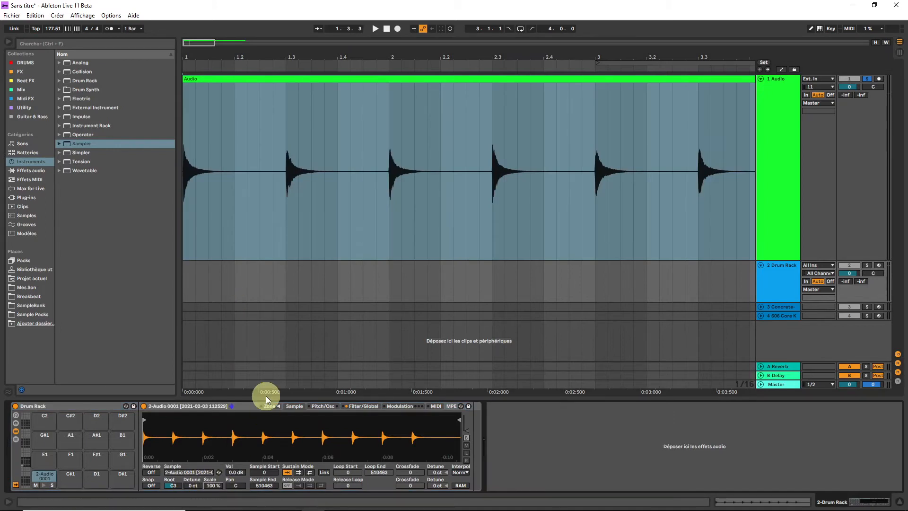
{"action": "type", "text": "0"}
{"action": "key", "text": "Return"}
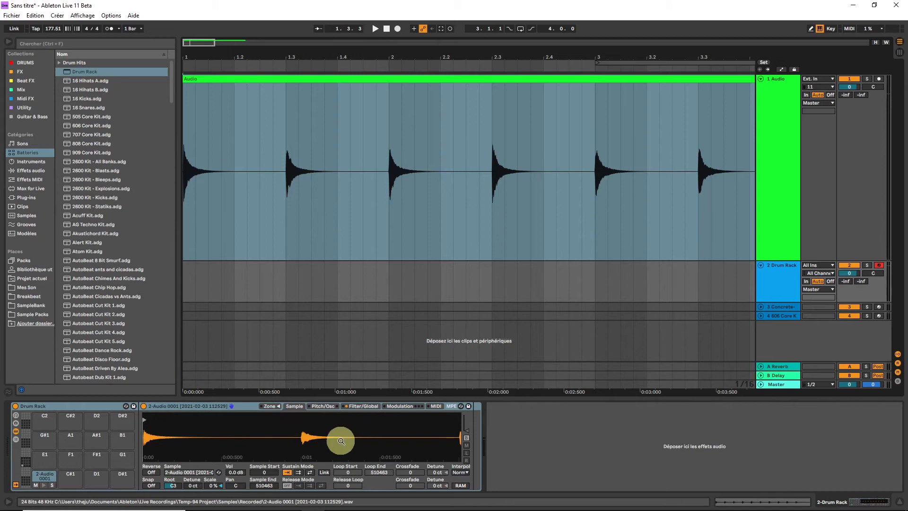
{"action": "left_click_drag", "start_coordinate": [341, 440], "coordinate": [337, 414]}
{"action": "mouse_move", "coordinate": [457, 418]}
{"action": "left_mouse_down"}
{"action": "mouse_move", "coordinate": [134, 399]}
{"action": "mouse_move", "coordinate": [168, 406]}
{"action": "left_mouse_up"}
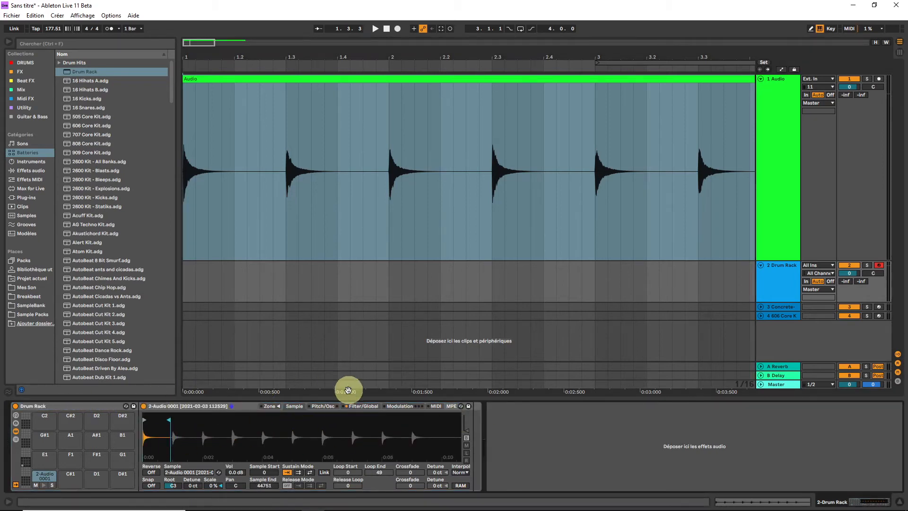
Duplicate the sample zone into six layers and move each copy's start and end to isolate the successive hits
{"action": "left_click", "coordinate": [278, 405]}
{"action": "left_click", "coordinate": [232, 152]}
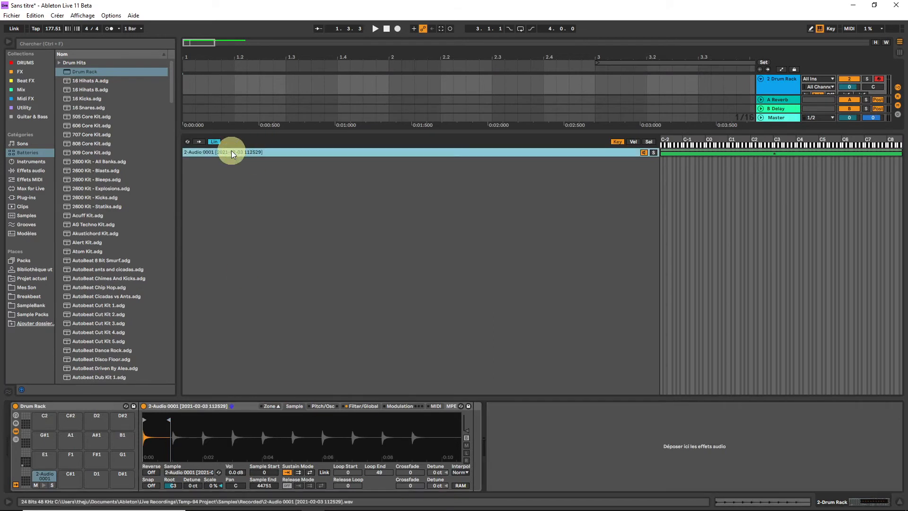
{"action": "key", "text": "ctrl+d"}
{"action": "left_click_drag", "start_coordinate": [168, 419], "coordinate": [197, 419]}
{"action": "mouse_move", "coordinate": [143, 419]}
{"action": "left_mouse_down"}
{"action": "mouse_move", "coordinate": [178, 421]}
{"action": "mouse_move", "coordinate": [172, 432]}
{"action": "mouse_move", "coordinate": [298, 419]}
{"action": "mouse_move", "coordinate": [286, 420]}
{"action": "left_mouse_up"}
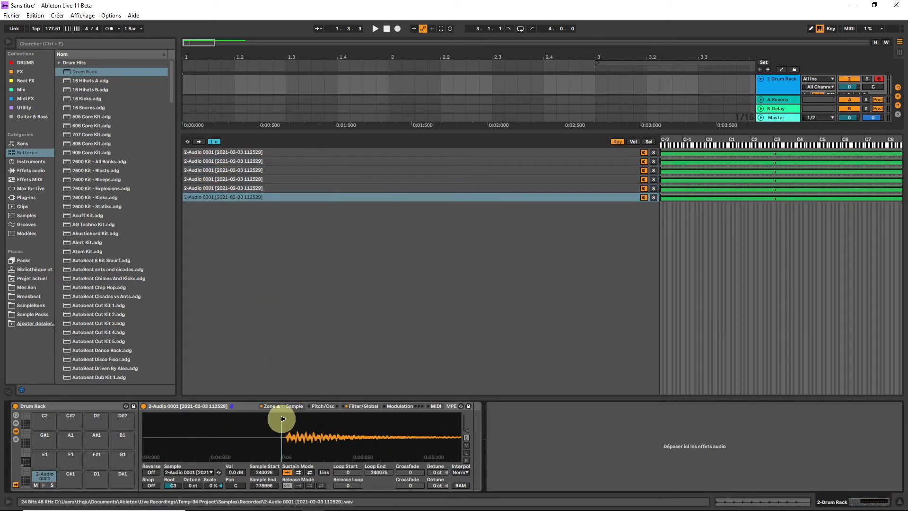
{"action": "left_click_drag", "start_coordinate": [282, 419], "coordinate": [284, 419]}
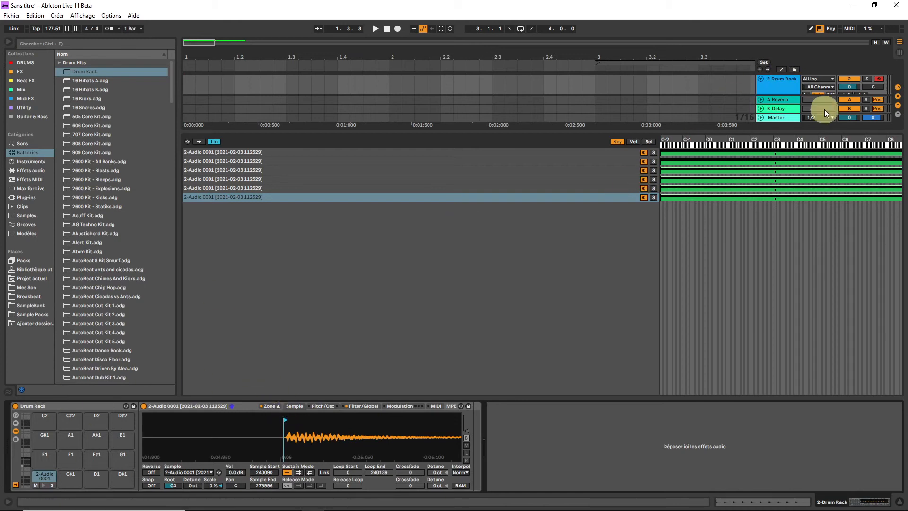
Return to the Session view and review the device chain of the Concrete-606 kick pad
{"action": "key", "text": "Tab"}
{"action": "left_click", "coordinate": [452, 42]}
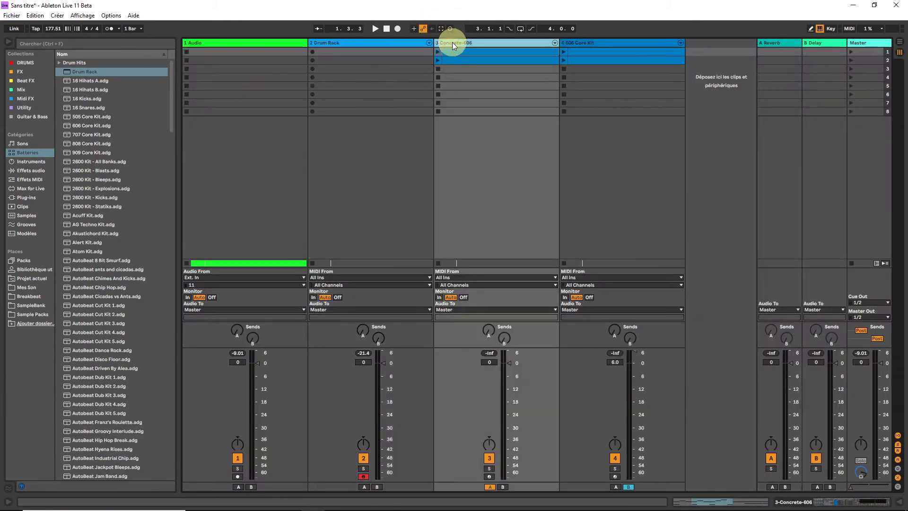
{"action": "left_click", "coordinate": [862, 499]}
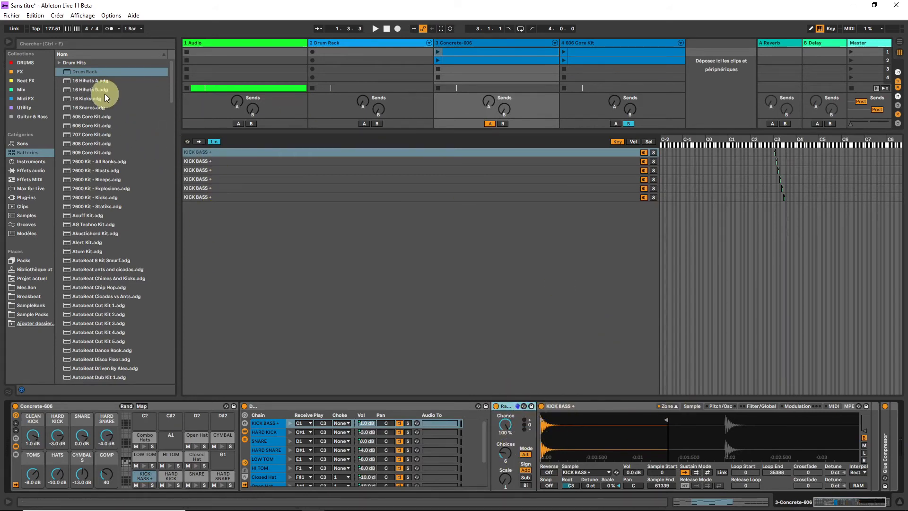
Insert the Round Robin Drum Switcher preset before the Sampler on pad C1 and set its Choices to 6
{"action": "left_click", "coordinate": [22, 98]}
{"action": "left_click", "coordinate": [80, 80]}
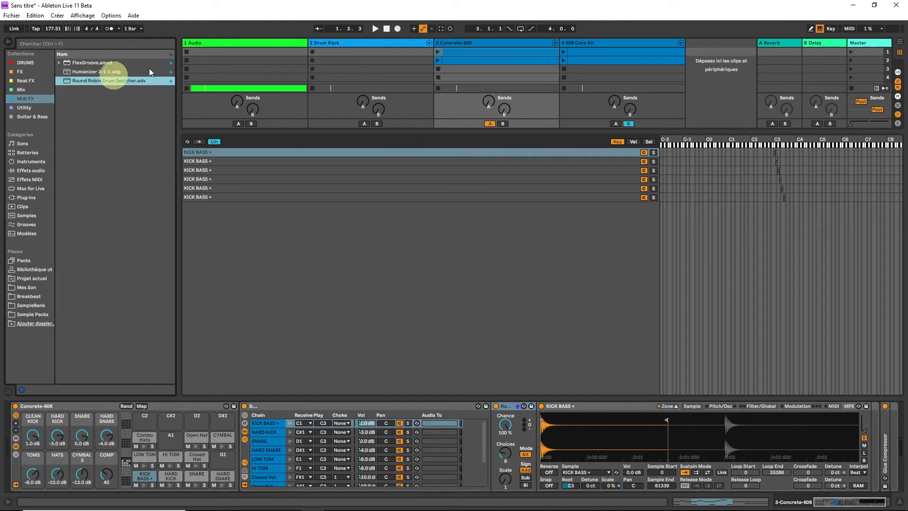
{"action": "left_click", "coordinate": [306, 38]}
{"action": "left_click_drag", "start_coordinate": [97, 79], "coordinate": [139, 432]}
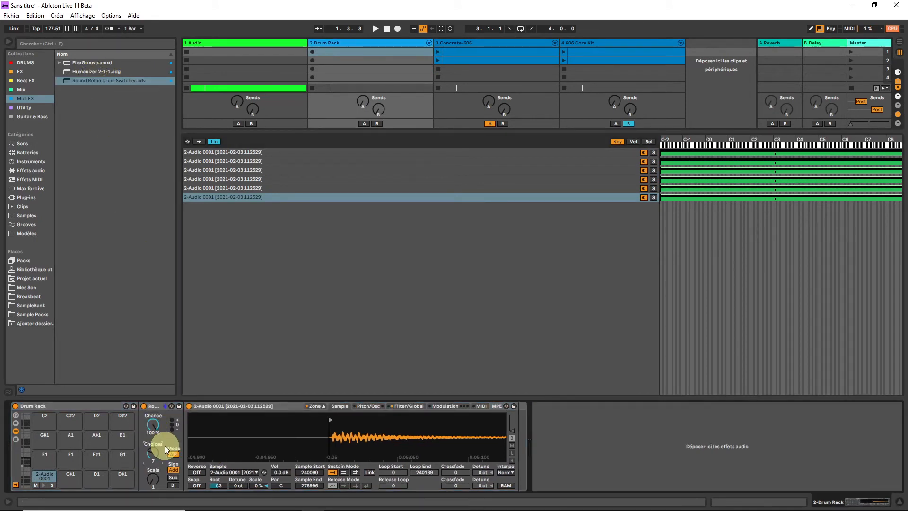
{"action": "left_click", "coordinate": [224, 154]}
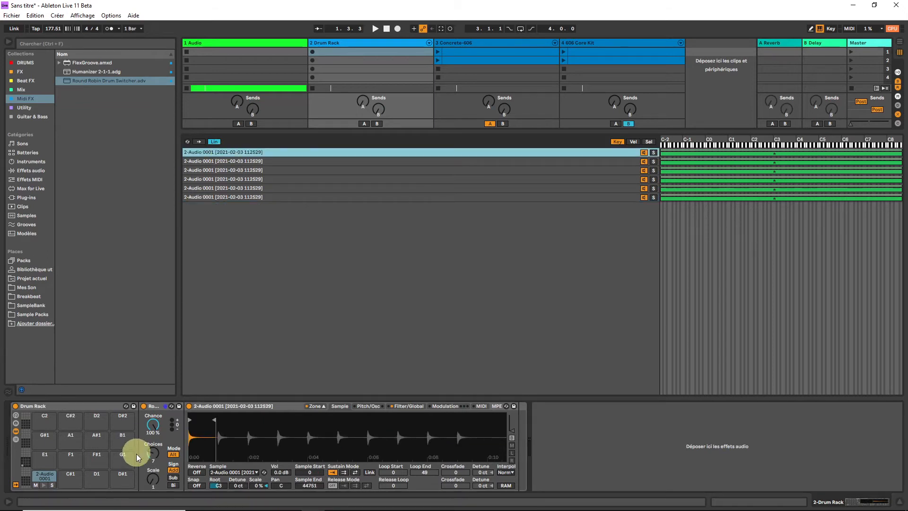
{"action": "left_click", "coordinate": [152, 455]}
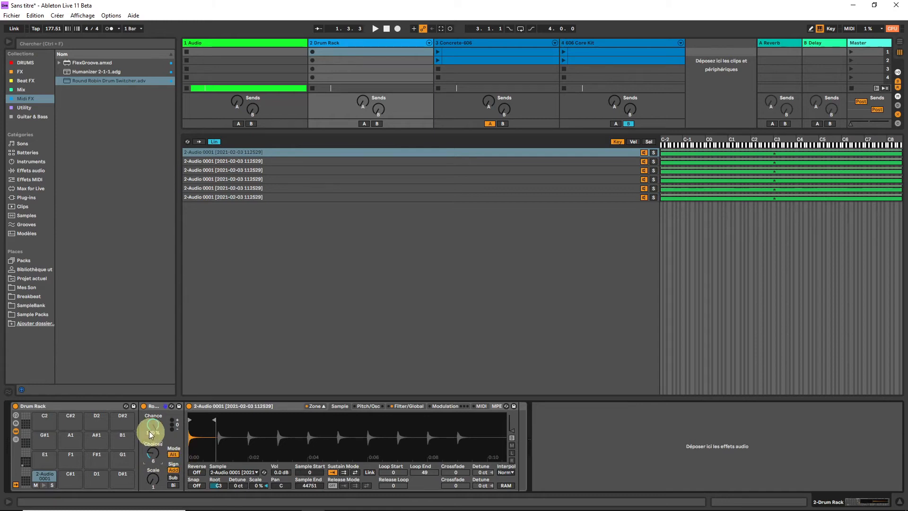
Raise the lower key limit of all six sample zones to C3
{"action": "left_click", "coordinate": [525, 236]}
{"action": "key", "text": "ctrl+a"}
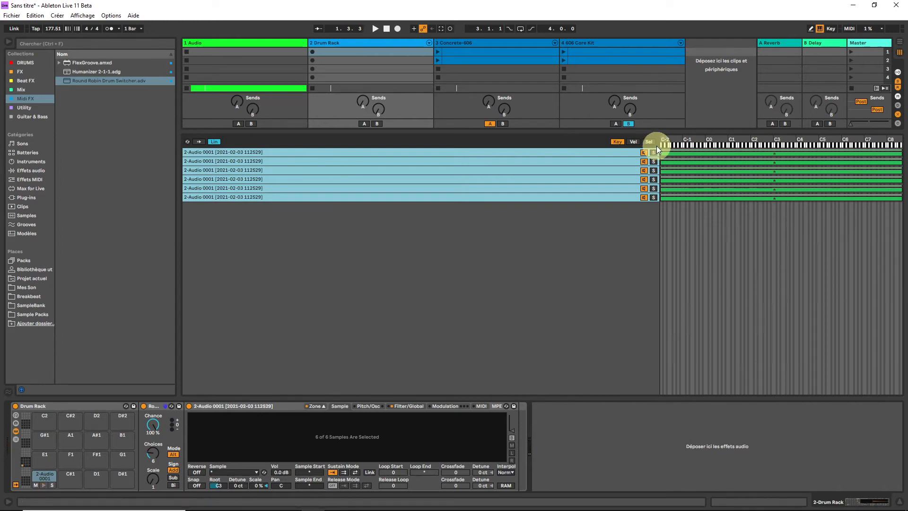
{"action": "left_click_drag", "start_coordinate": [659, 151], "coordinate": [774, 160]}
{"action": "left_click", "coordinate": [743, 177]}
{"action": "left_click", "coordinate": [790, 150]}
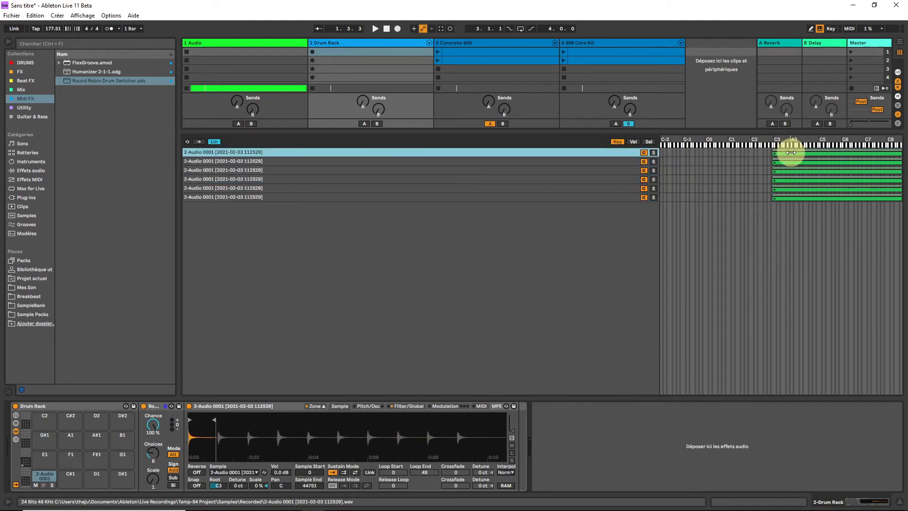
Narrow every sample zone to a single key and stagger the six zones on successive keys from C3 to F3
{"action": "left_click_drag", "start_coordinate": [901, 153], "coordinate": [775, 161]}
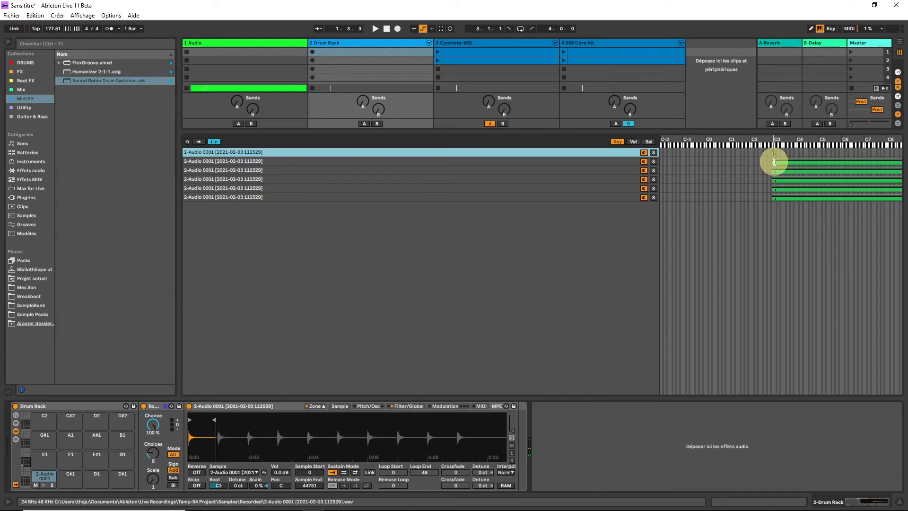
{"action": "left_click_drag", "start_coordinate": [587, 211], "coordinate": [618, 166]}
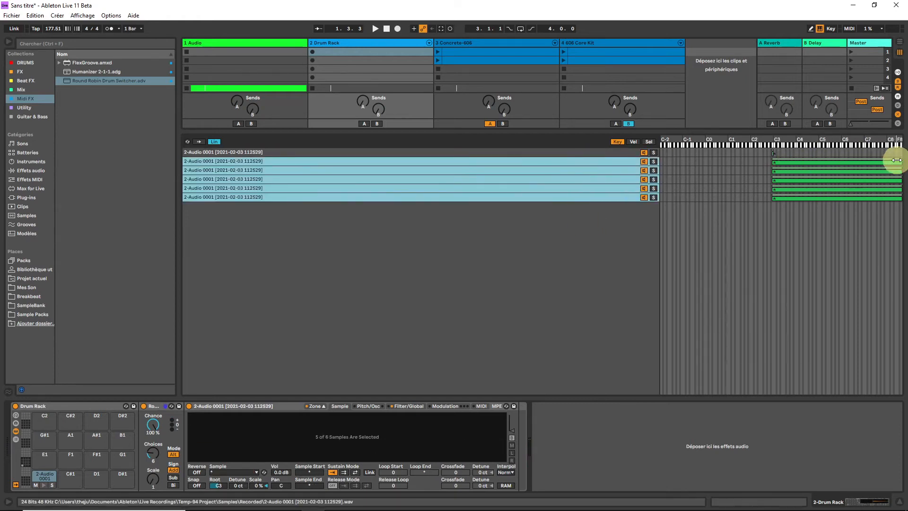
{"action": "left_click_drag", "start_coordinate": [895, 161], "coordinate": [698, 181]}
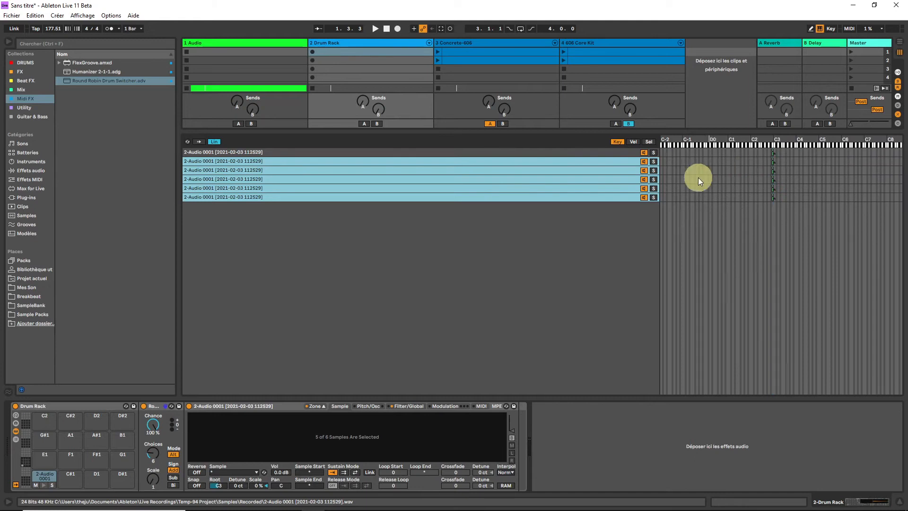
{"action": "left_click", "coordinate": [623, 161]}
{"action": "left_click_drag", "start_coordinate": [773, 163], "coordinate": [782, 197]}
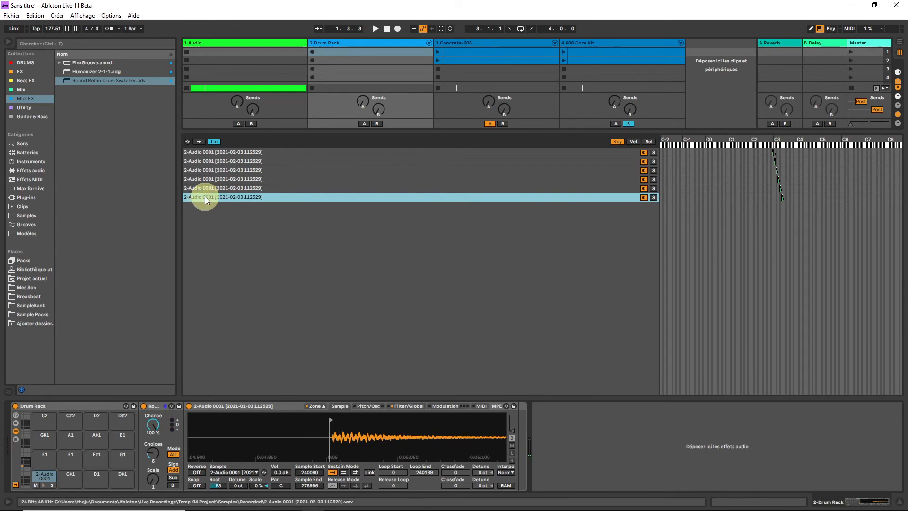
Duplicate the last zone for the seventh hit, with Sample Start 288142 and Sample End 317807, and move it to F#3
{"action": "key", "text": "ctrl+d"}
{"action": "mouse_move", "coordinate": [368, 421]}
{"action": "left_mouse_down"}
{"action": "mouse_move", "coordinate": [340, 419]}
{"action": "mouse_move", "coordinate": [367, 418]}
{"action": "mouse_move", "coordinate": [373, 436]}
{"action": "mouse_move", "coordinate": [355, 416]}
{"action": "mouse_move", "coordinate": [220, 433]}
{"action": "mouse_move", "coordinate": [218, 442]}
{"action": "mouse_move", "coordinate": [312, 420]}
{"action": "mouse_move", "coordinate": [249, 416]}
{"action": "left_mouse_up"}
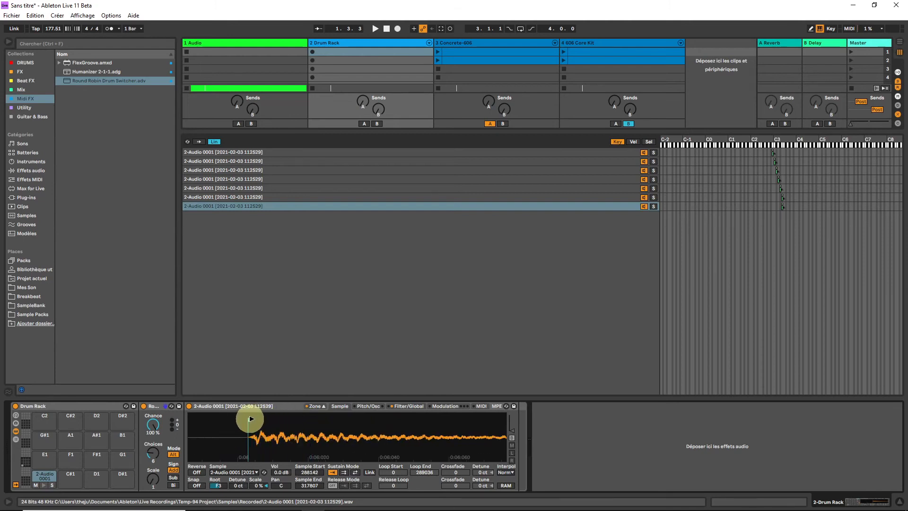
{"action": "left_click_drag", "start_coordinate": [782, 206], "coordinate": [783, 206]}
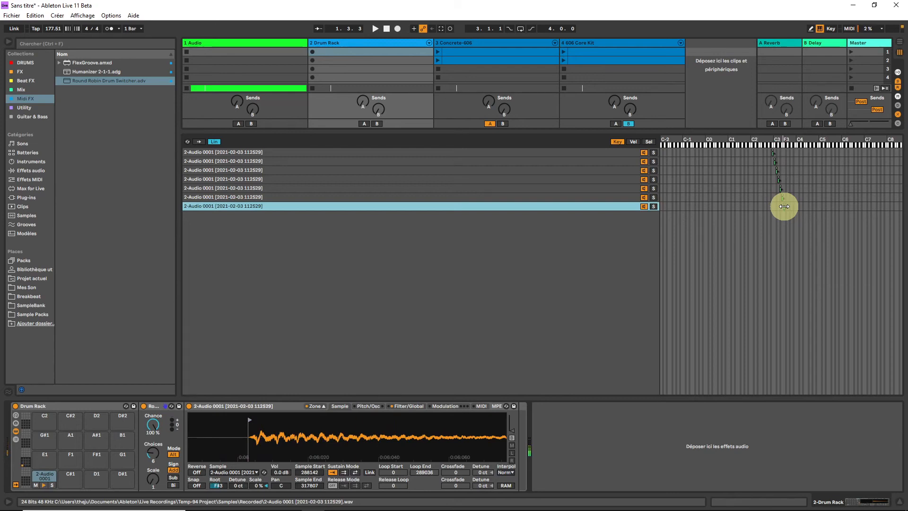
Set the Sampler's volume envelope loop to Trigger, its voices to 1 and its volume to 4.50 dB
{"action": "left_click", "coordinate": [409, 406]}
{"action": "left_click", "coordinate": [502, 455]}
{"action": "left_click", "coordinate": [504, 490]}
{"action": "left_click", "coordinate": [505, 486]}
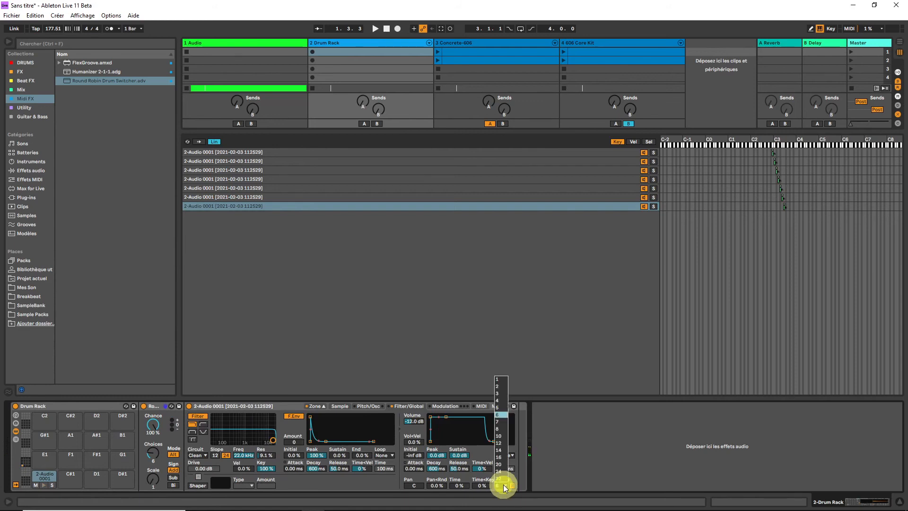
{"action": "left_click", "coordinate": [505, 377]}
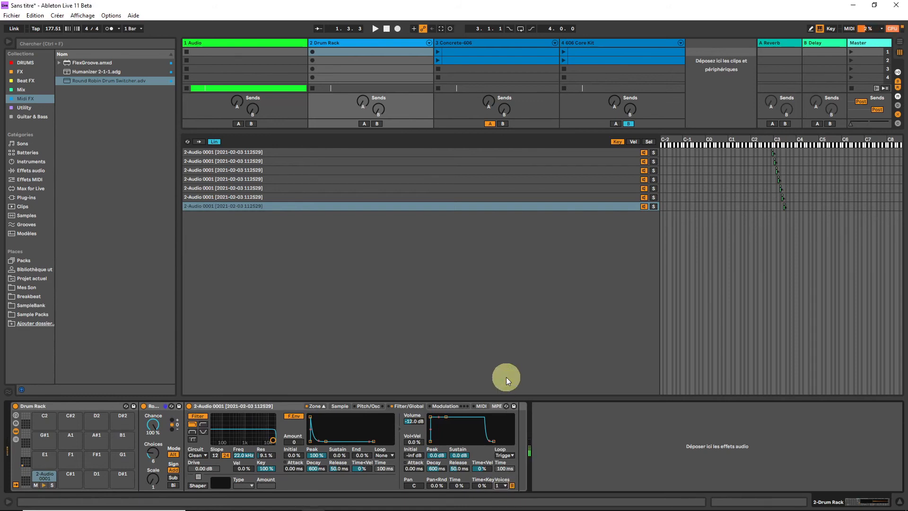
{"action": "left_click_drag", "start_coordinate": [412, 420], "coordinate": [412, 415]}
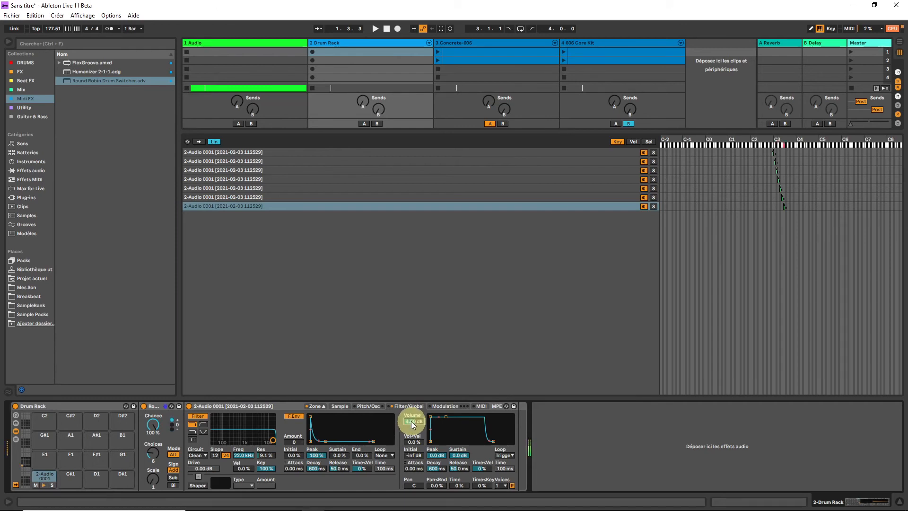
Create a MIDI clip in the Drum Rack track's first slot, fill one bar with sixteenth notes on C1, and launch it
{"action": "double_click", "coordinate": [357, 53]}
{"action": "double_click", "coordinate": [265, 354]}
{"action": "key", "text": "ctrl+d"}
{"action": "key", "text": "ctrl+d"}
{"action": "key", "text": "ctrl+d"}
{"action": "key", "text": "ctrl+d"}
{"action": "key", "text": "ctrl+d"}
{"action": "key", "text": "ctrl+d"}
{"action": "key", "text": "ctrl+d"}
{"action": "key", "text": "ctrl+d"}
{"action": "key", "text": "ctrl+d"}
{"action": "key", "text": "ctrl+d"}
{"action": "key", "text": "ctrl+d"}
{"action": "key", "text": "ctrl+d"}
{"action": "key", "text": "ctrl+d"}
{"action": "key", "text": "ctrl+d"}
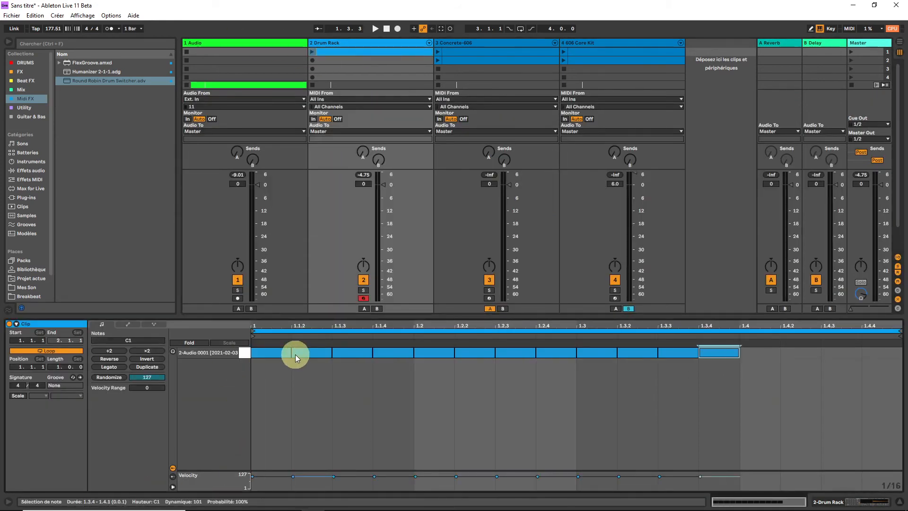
{"action": "key", "text": "ctrl+d"}
{"action": "left_click", "coordinate": [312, 51]}
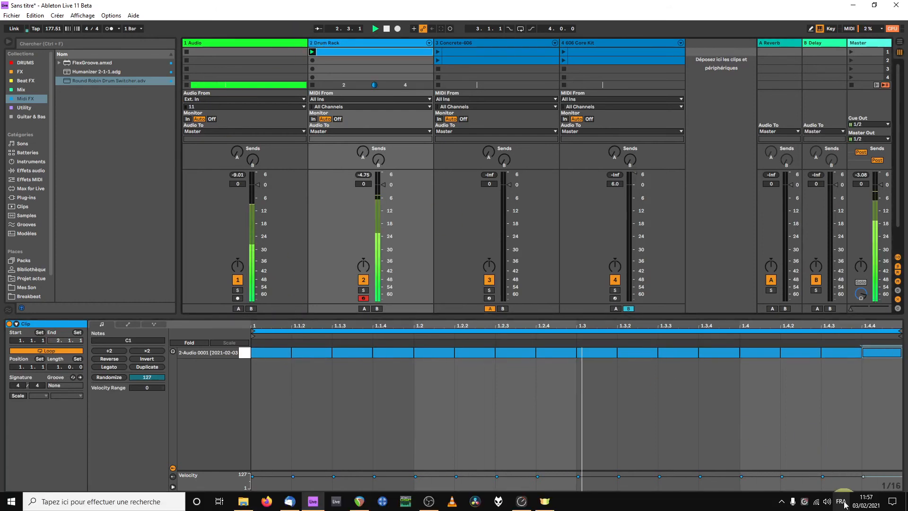
Audition the clip with pad C1's devices displayed, and switch off the Sampler's filter
{"action": "left_click", "coordinate": [834, 500]}
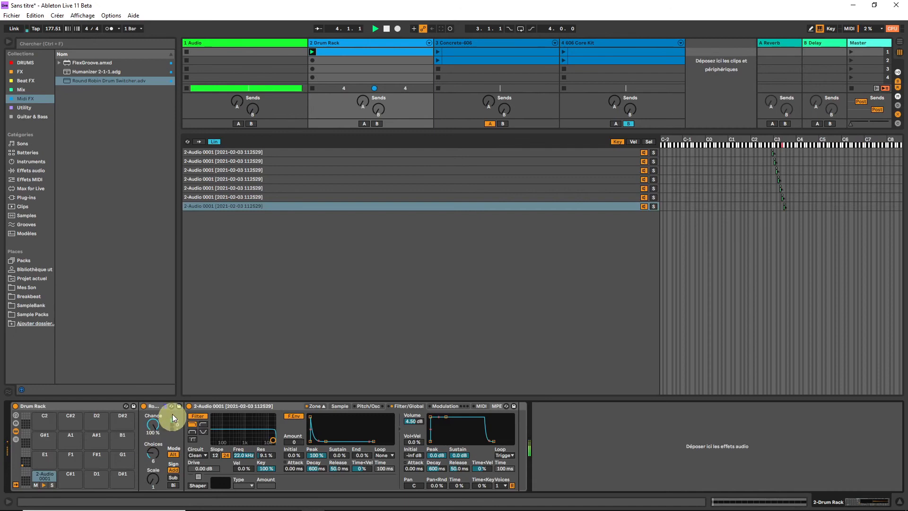
{"action": "key", "text": "space"}
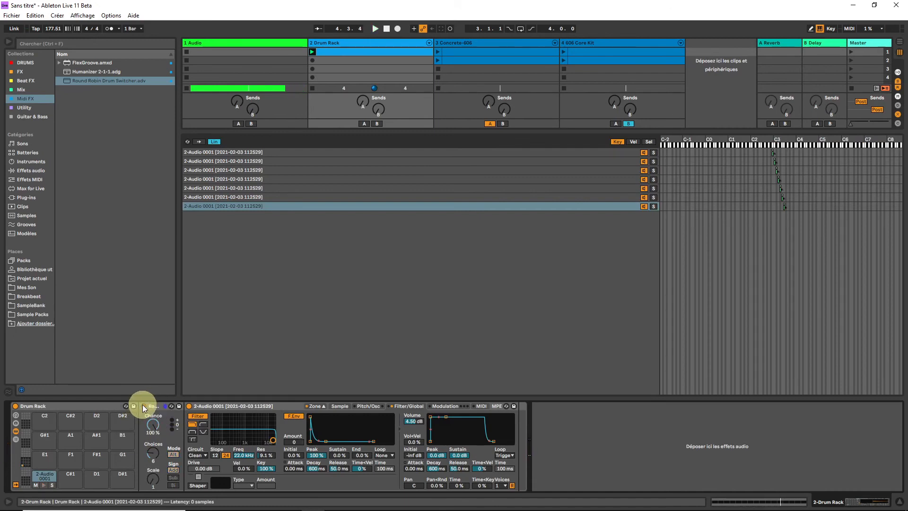
{"action": "key", "text": "space"}
{"action": "key", "text": "space"}
{"action": "left_click", "coordinate": [198, 417]}
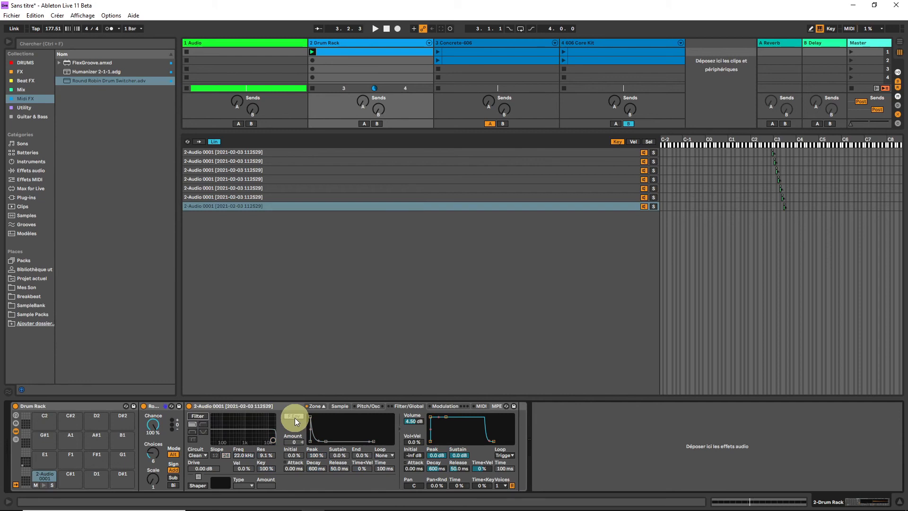
Compare the playing pattern with the Round Robin Drum Switcher bypassed and active, leaving the device on
{"action": "left_click", "coordinate": [143, 407]}
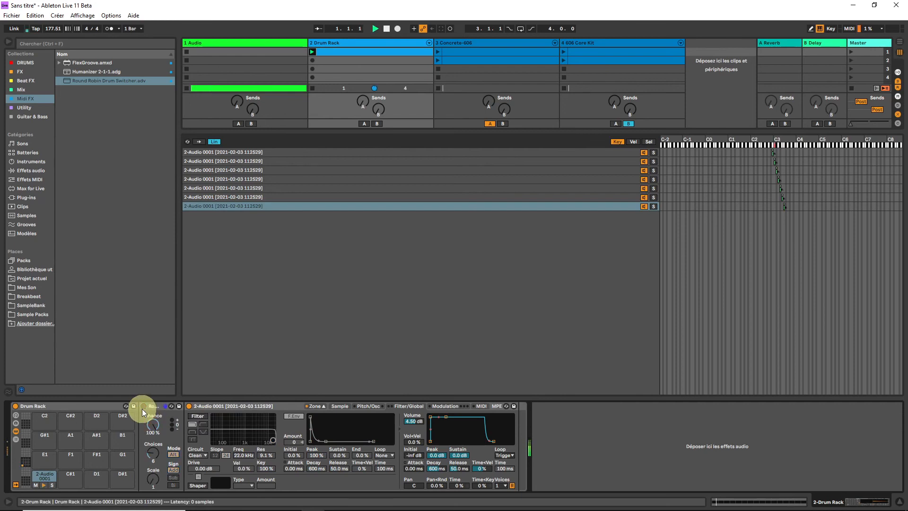
{"action": "left_click", "coordinate": [142, 408]}
{"action": "left_click", "coordinate": [142, 409]}
{"action": "left_click", "coordinate": [142, 408]}
{"action": "left_click", "coordinate": [141, 408]}
{"action": "left_click", "coordinate": [142, 408]}
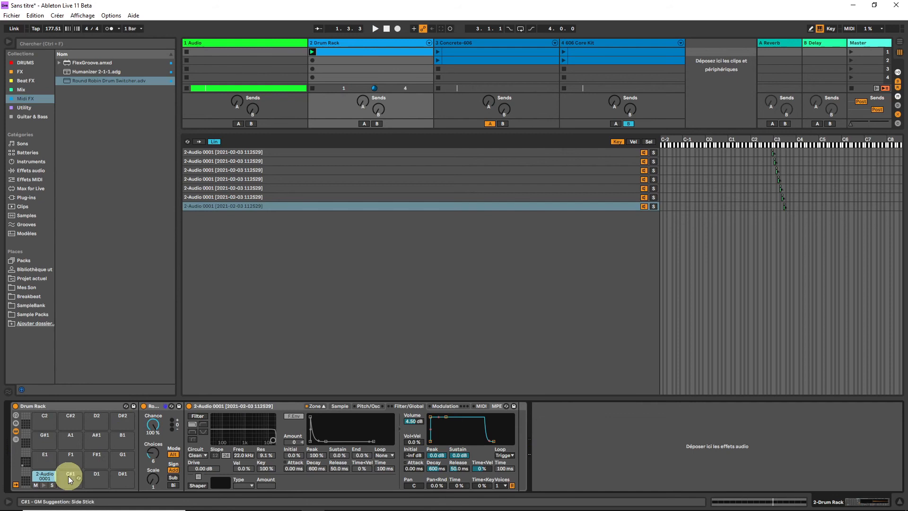
Duplicate pad C1's sound onto pad C#1, and delete the old recording from the Audio track in the Arrangement
{"action": "left_click_drag", "start_coordinate": [38, 475], "coordinate": [75, 475]}
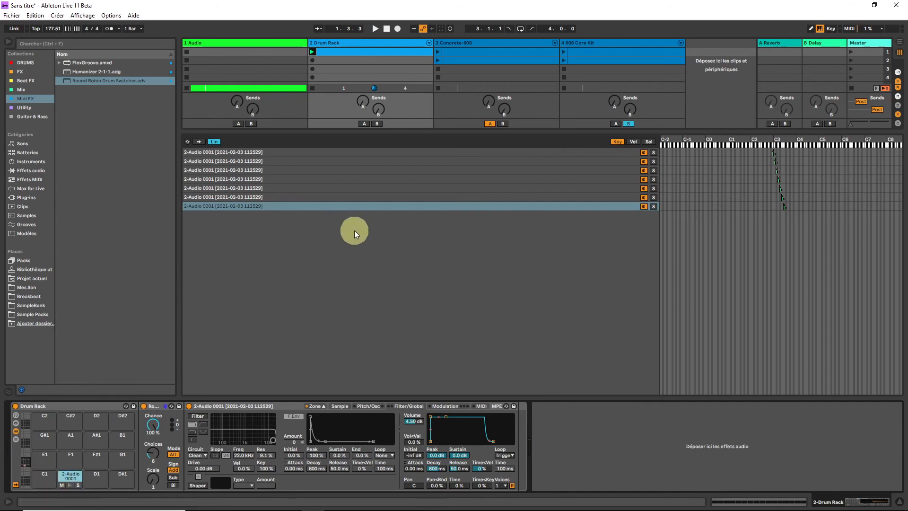
{"action": "key", "text": "Tab"}
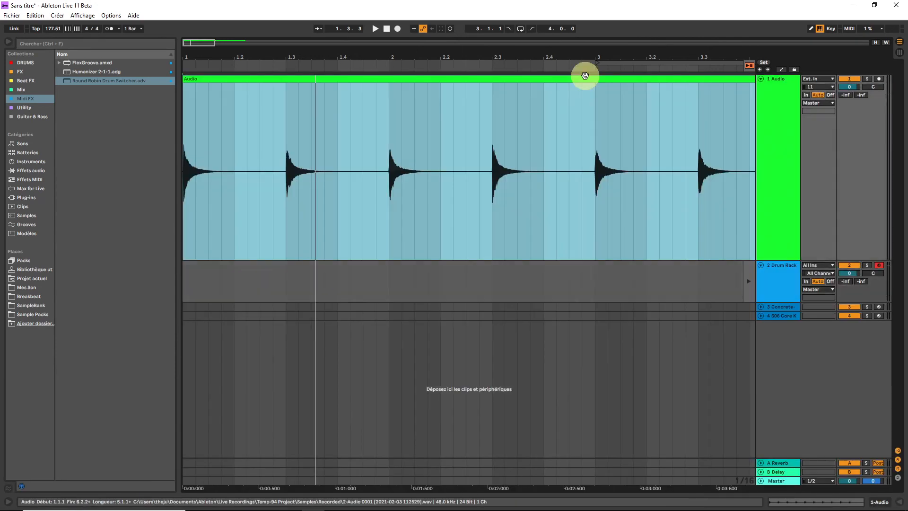
{"action": "key", "text": "Delete"}
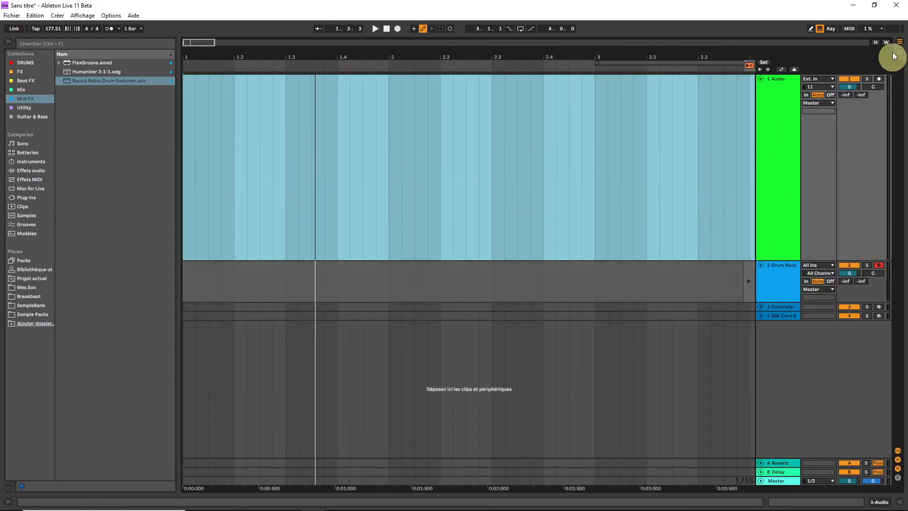
Arm the 1 Audio track and record a new take of repeated drum hits in the Arrangement
{"action": "left_click", "coordinate": [878, 78]}
{"action": "left_click", "coordinate": [749, 66]}
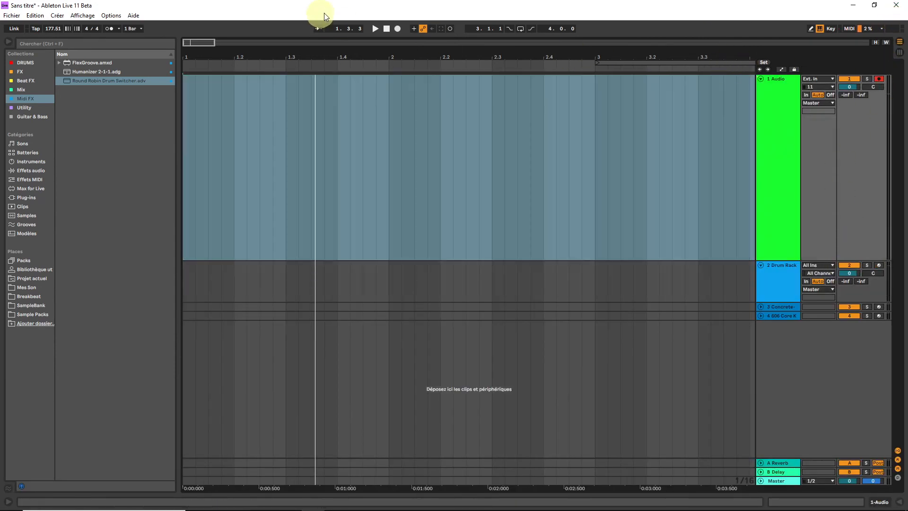
{"action": "left_click", "coordinate": [397, 28]}
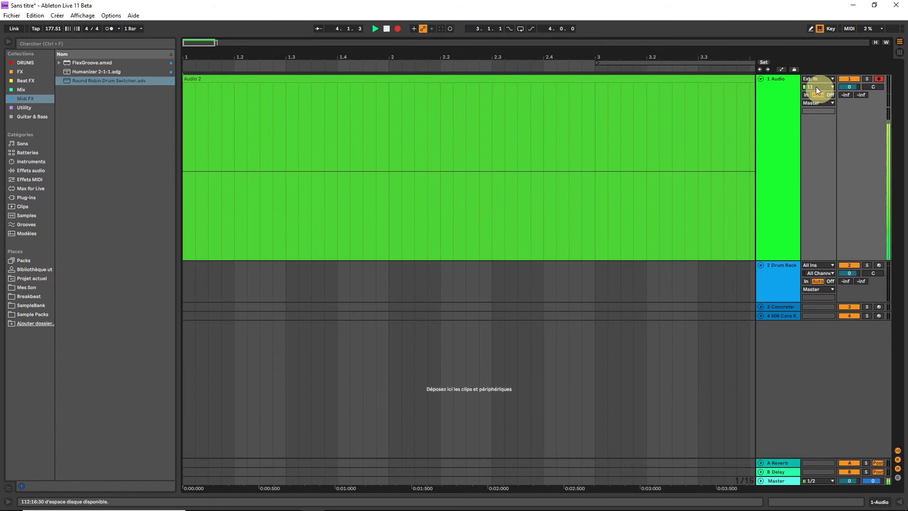
{"action": "left_click_drag", "start_coordinate": [201, 43], "coordinate": [256, 43]}
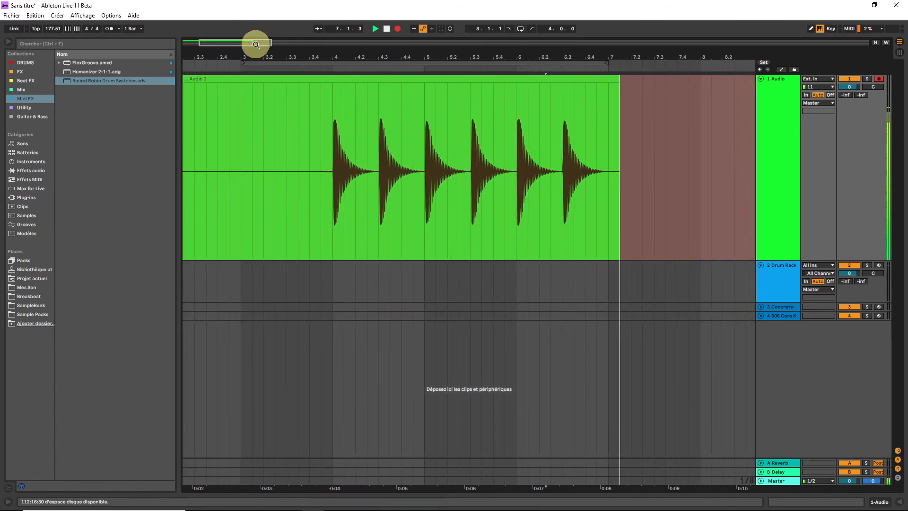
{"action": "key", "text": "space"}
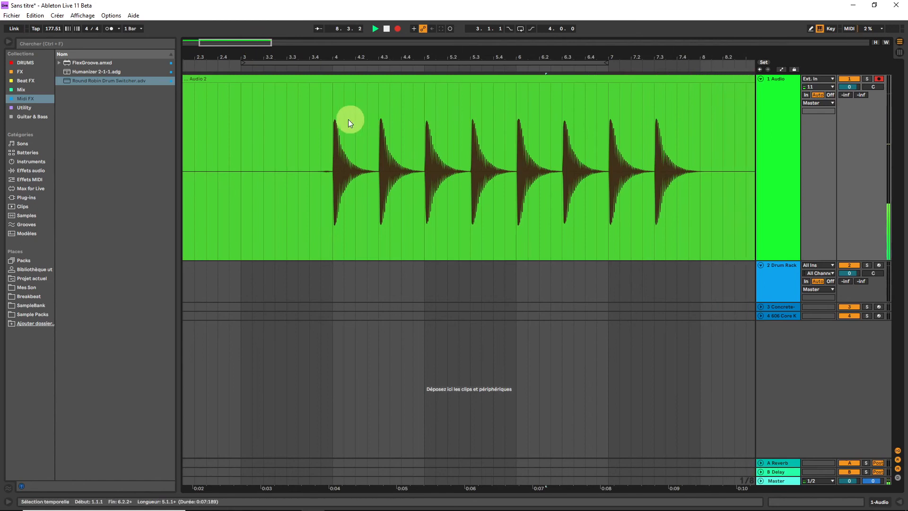
Replace all sample zones in pad C1's Sampler with the newly recorded Audio 2 clip
{"action": "left_click", "coordinate": [342, 79]}
{"action": "left_click", "coordinate": [780, 283]}
{"action": "double_click", "coordinate": [779, 281]}
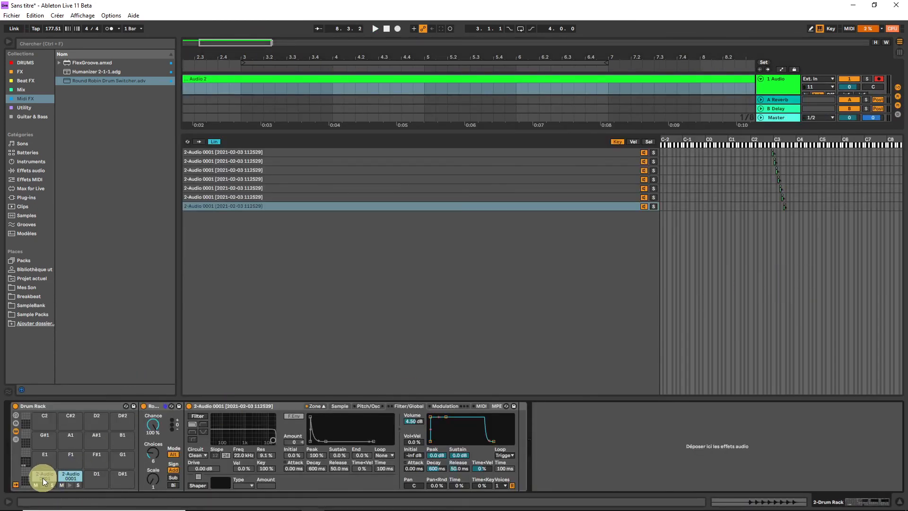
{"action": "left_click", "coordinate": [238, 276]}
{"action": "key", "text": "ctrl+a"}
{"action": "key", "text": "Delete"}
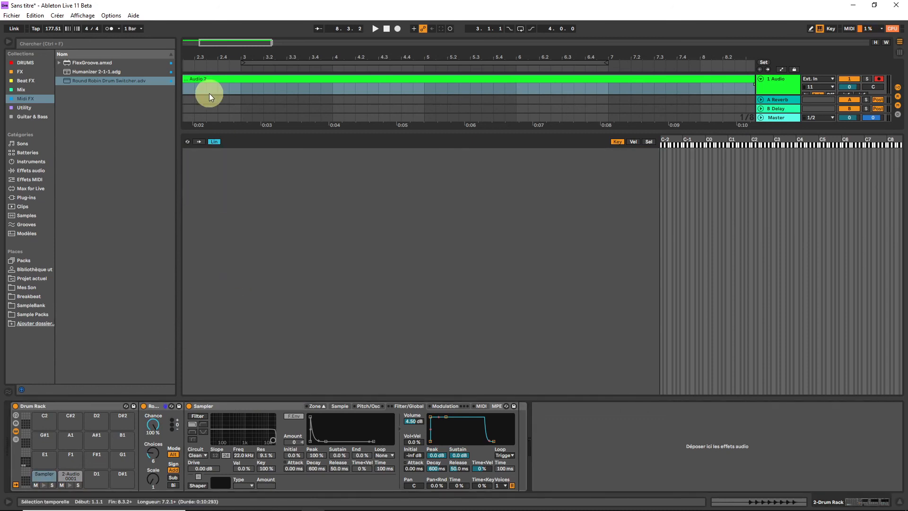
{"action": "left_click_drag", "start_coordinate": [226, 84], "coordinate": [255, 210]}
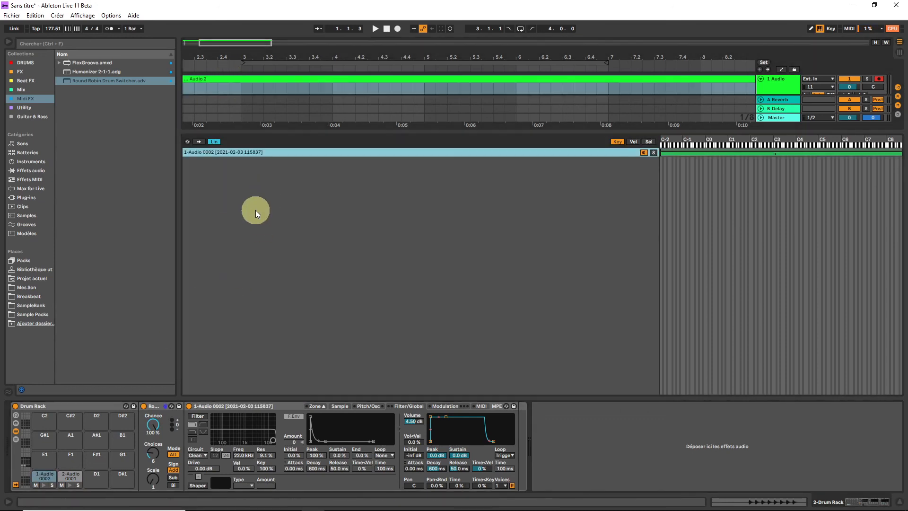
Trim the zone to the first hit, with Sample Start 195292 and Sample End 227000, and limit its key range to C3
{"action": "left_click", "coordinate": [250, 152]}
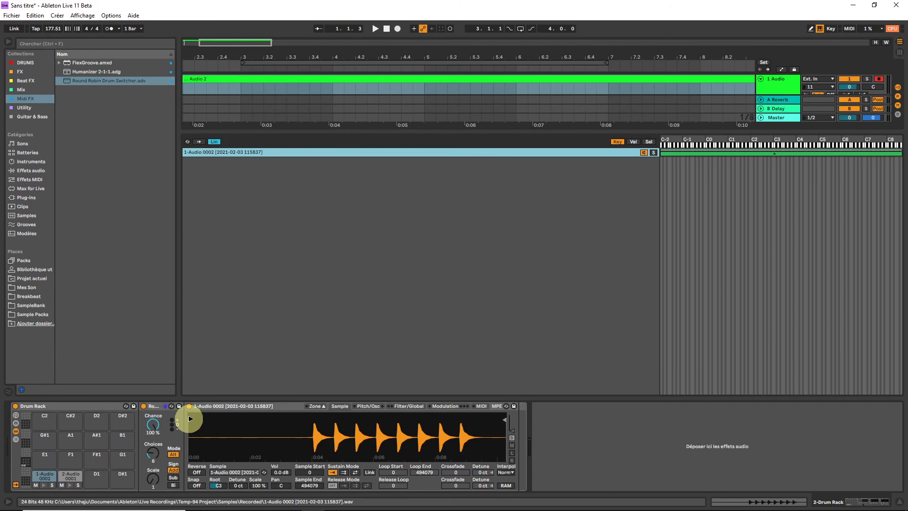
{"action": "left_click_drag", "start_coordinate": [189, 417], "coordinate": [314, 416]}
{"action": "mouse_move", "coordinate": [505, 418]}
{"action": "left_mouse_down"}
{"action": "mouse_move", "coordinate": [325, 406]}
{"action": "mouse_move", "coordinate": [319, 453]}
{"action": "mouse_move", "coordinate": [298, 450]}
{"action": "mouse_move", "coordinate": [372, 444]}
{"action": "left_mouse_up"}
{"action": "left_click_drag", "start_coordinate": [242, 417], "coordinate": [284, 420]}
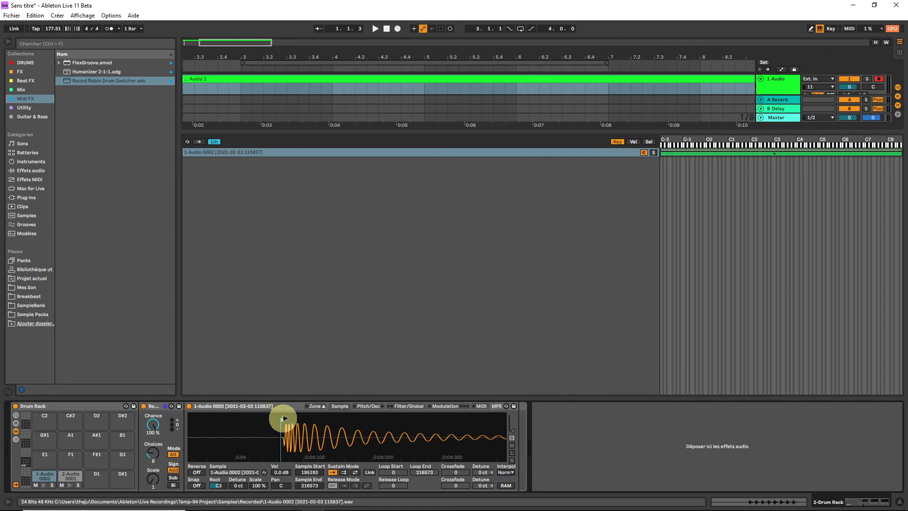
{"action": "left_click_drag", "start_coordinate": [482, 441], "coordinate": [282, 440]}
{"action": "left_click_drag", "start_coordinate": [362, 421], "coordinate": [483, 420]}
{"action": "left_click_drag", "start_coordinate": [661, 153], "coordinate": [774, 173]}
{"action": "left_click_drag", "start_coordinate": [896, 152], "coordinate": [769, 155]}
Duplicate the zone for the next three hits, with Sample Starts 227794, 260227 and 292602, ending each before the following hit
{"action": "key", "text": "ctrl+d"}
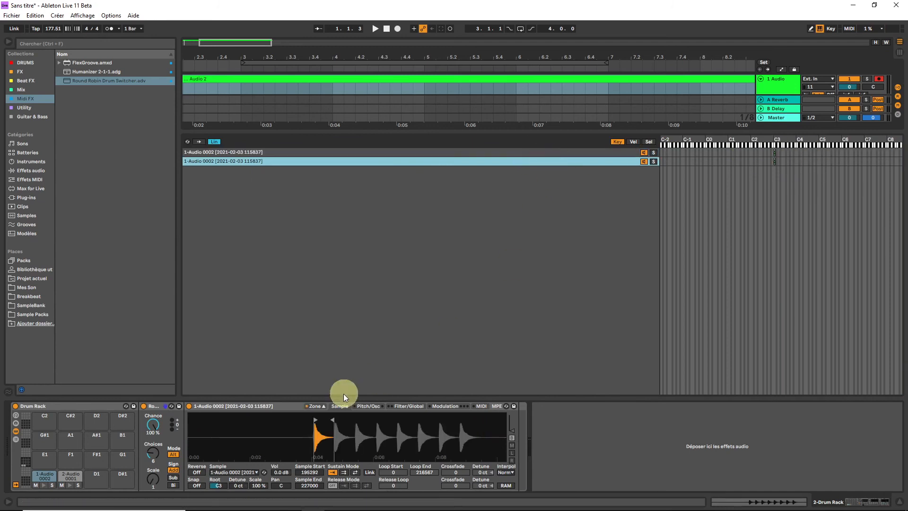
{"action": "left_click_drag", "start_coordinate": [332, 420], "coordinate": [336, 421]}
{"action": "mouse_move", "coordinate": [336, 421]}
{"action": "left_mouse_down"}
{"action": "mouse_move", "coordinate": [367, 433]}
{"action": "mouse_move", "coordinate": [417, 420]}
{"action": "left_mouse_up"}
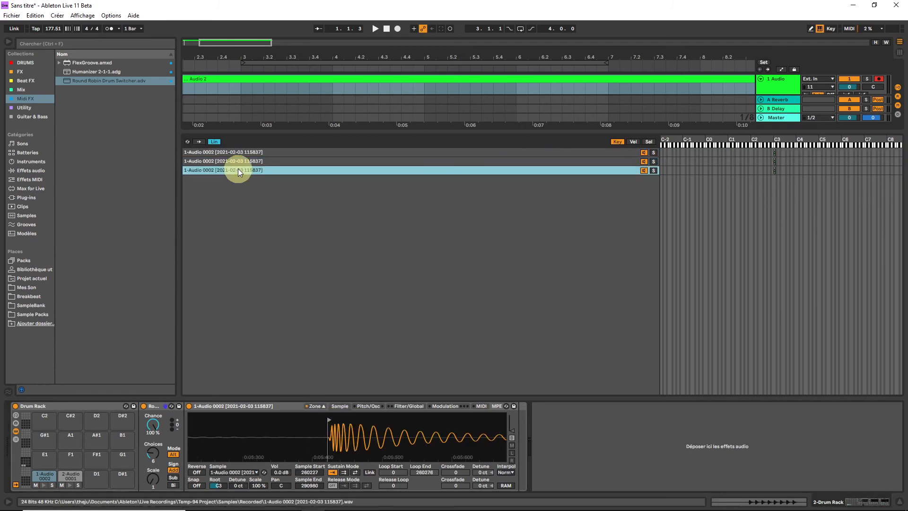
{"action": "key", "text": "ctrl+d"}
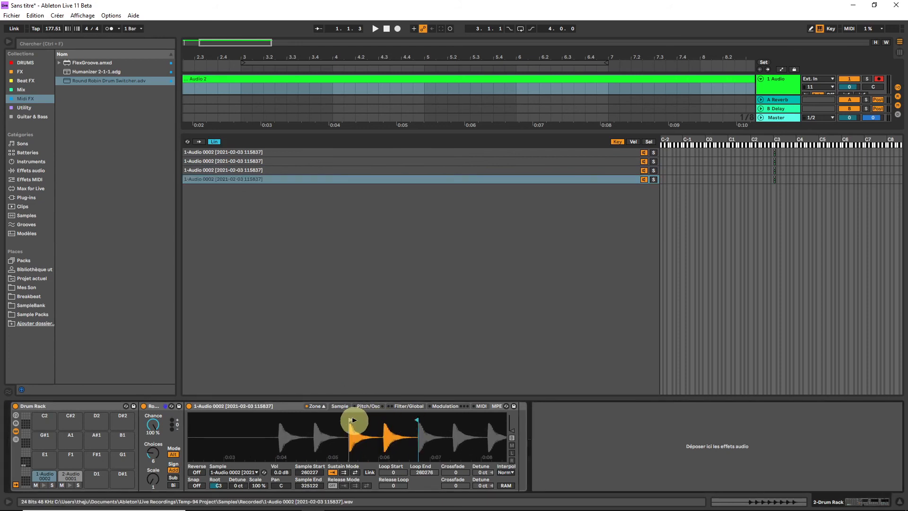
{"action": "mouse_move", "coordinate": [350, 419]}
{"action": "left_mouse_down"}
{"action": "mouse_move", "coordinate": [435, 420]}
{"action": "mouse_move", "coordinate": [387, 419]}
{"action": "mouse_move", "coordinate": [385, 430]}
{"action": "mouse_move", "coordinate": [396, 420]}
{"action": "mouse_move", "coordinate": [438, 432]}
{"action": "mouse_move", "coordinate": [413, 437]}
{"action": "mouse_move", "coordinate": [468, 434]}
{"action": "mouse_move", "coordinate": [455, 420]}
{"action": "left_mouse_up"}
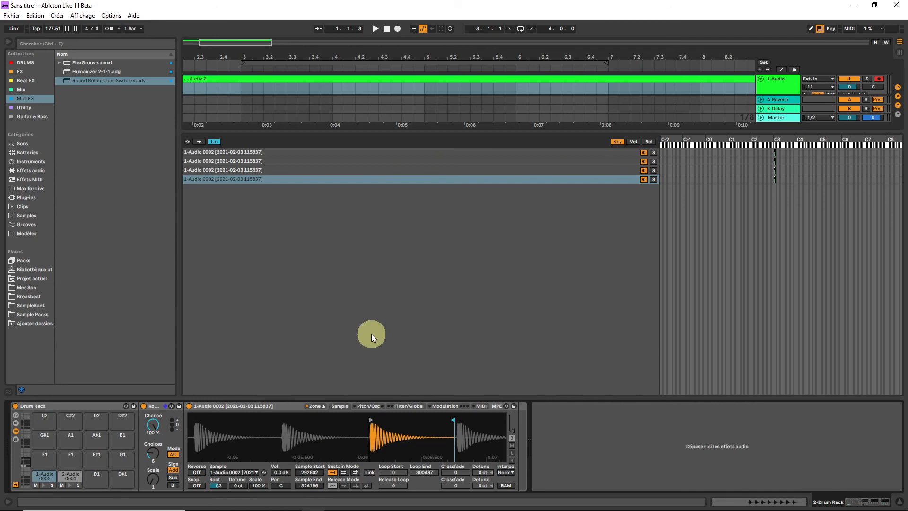
Stagger the second, third and fourth sample zones onto keys C#3, D3 and D#3
{"action": "left_click", "coordinate": [774, 161]}
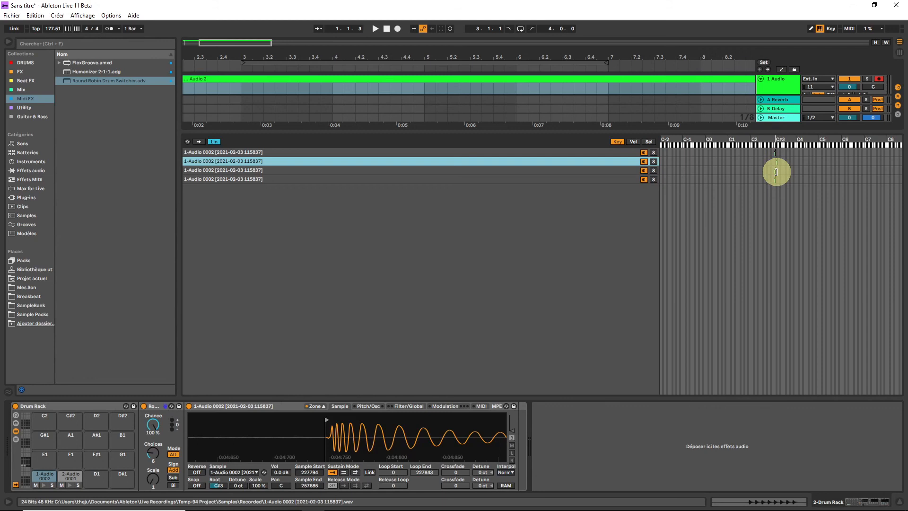
{"action": "left_click", "coordinate": [776, 170]}
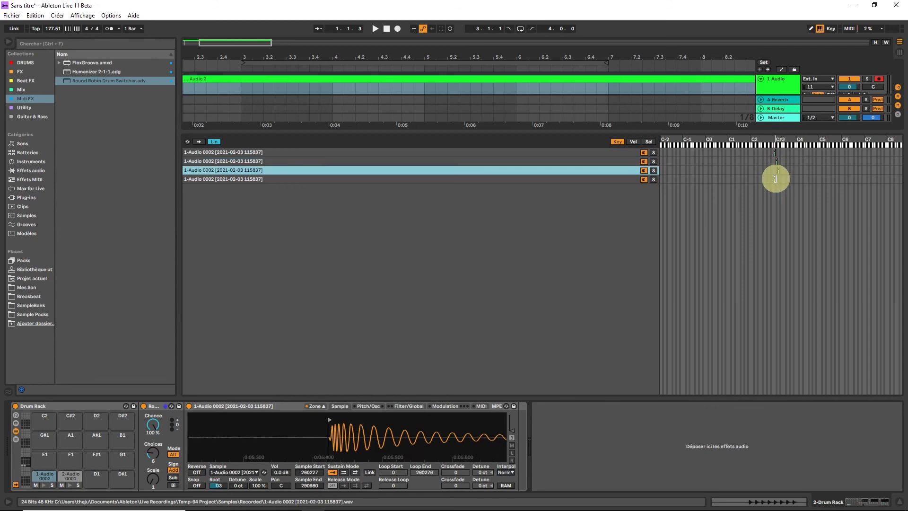
{"action": "left_click", "coordinate": [777, 179]}
Set Scale to 0 % for all four sample zones and the Round Robin Drum Switcher's Choices to 4
{"action": "key", "text": "ctrl+a"}
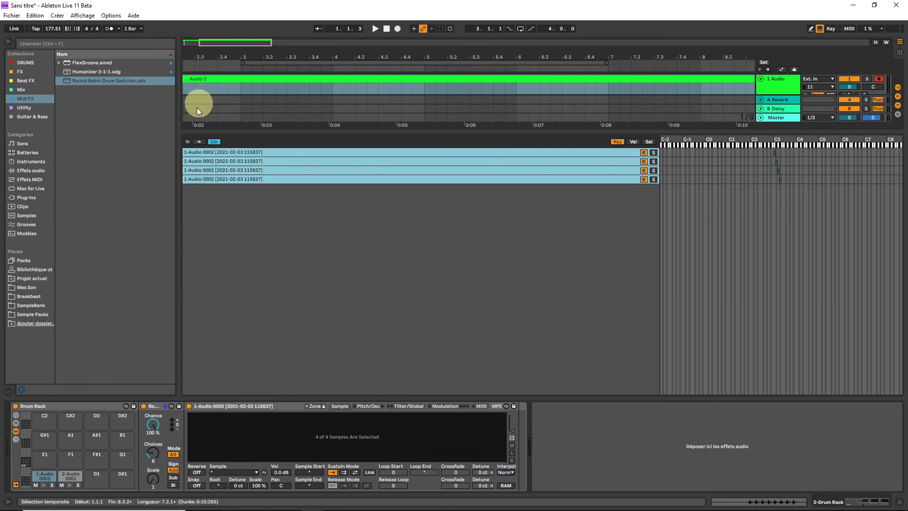
{"action": "left_click", "coordinate": [258, 486]}
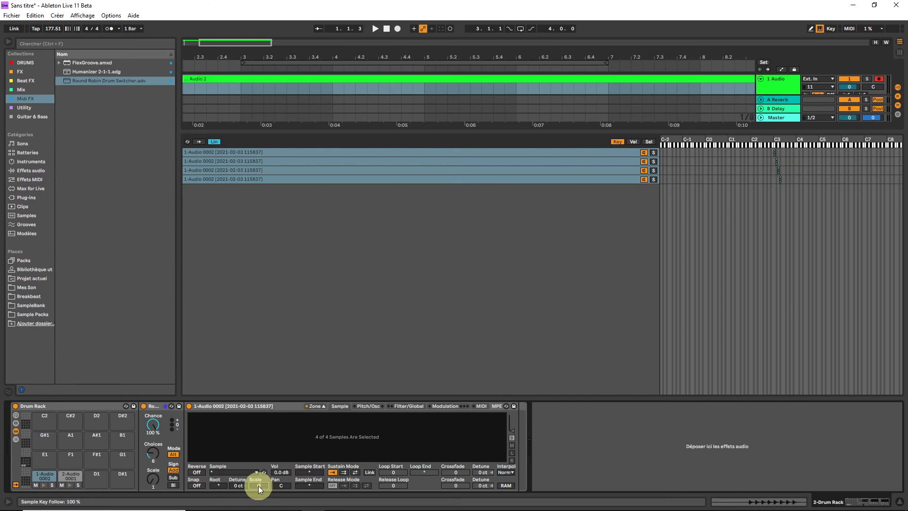
{"action": "left_click", "coordinate": [633, 441]}
{"action": "left_click", "coordinate": [42, 475]}
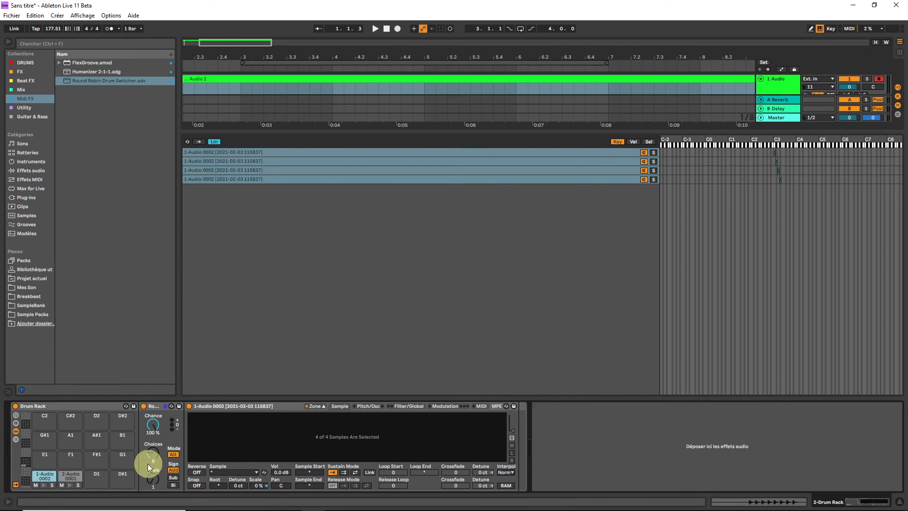
{"action": "left_click_drag", "start_coordinate": [157, 447], "coordinate": [157, 455]}
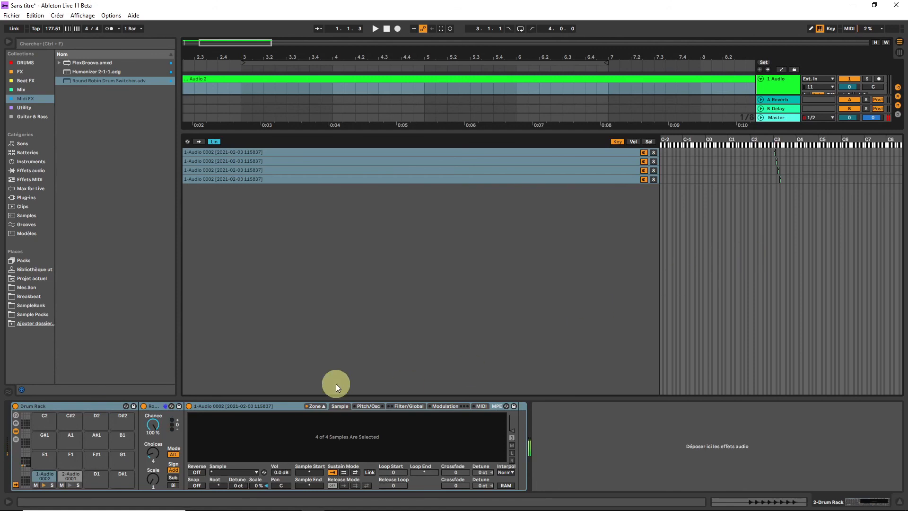
Compare the pad with the Round Robin Drum Switcher bypassed and active, and try its Rnd mode before returning to Alt
{"action": "left_click", "coordinate": [143, 406]}
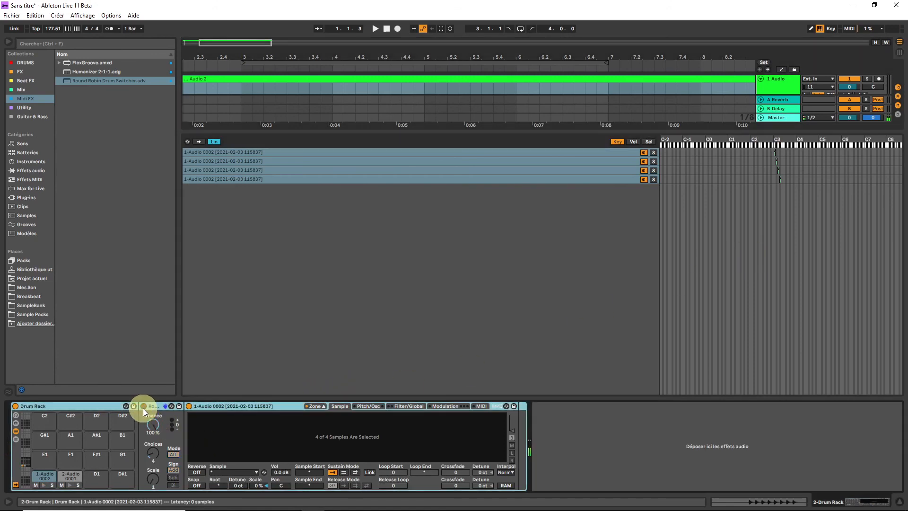
{"action": "left_click", "coordinate": [143, 407]}
{"action": "left_click", "coordinate": [173, 454]}
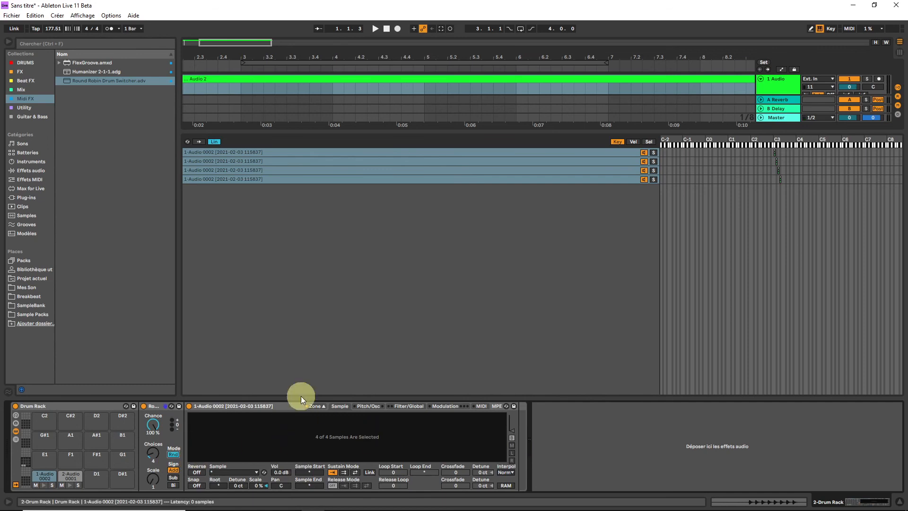
{"action": "left_click", "coordinate": [173, 455]}
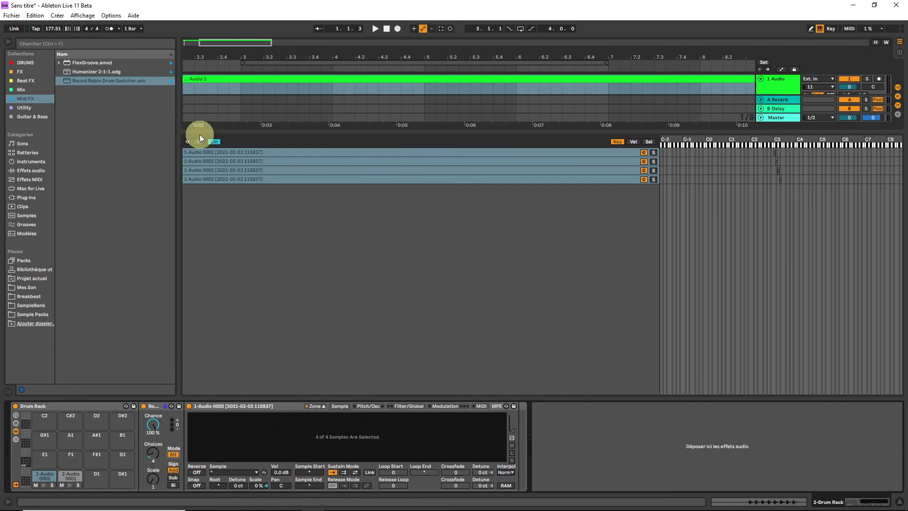
Display the fourth sample zone's waveform
{"action": "left_click", "coordinate": [209, 180]}
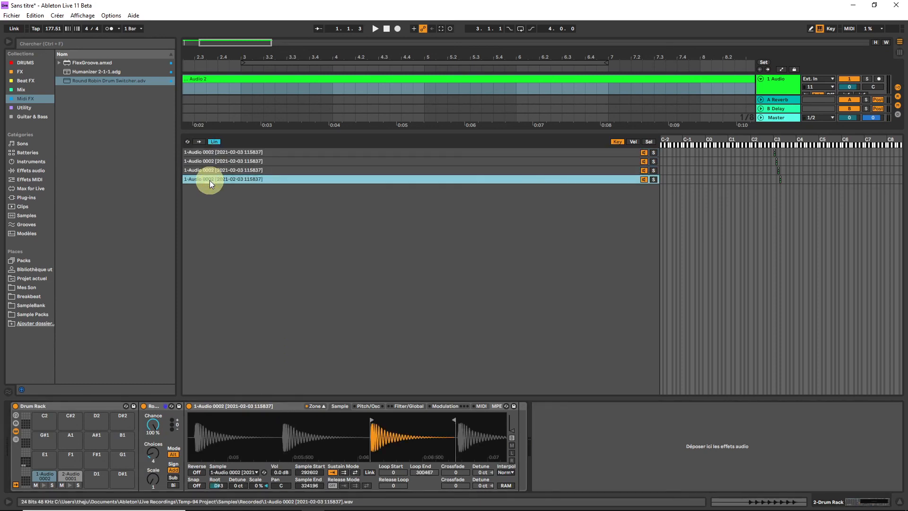